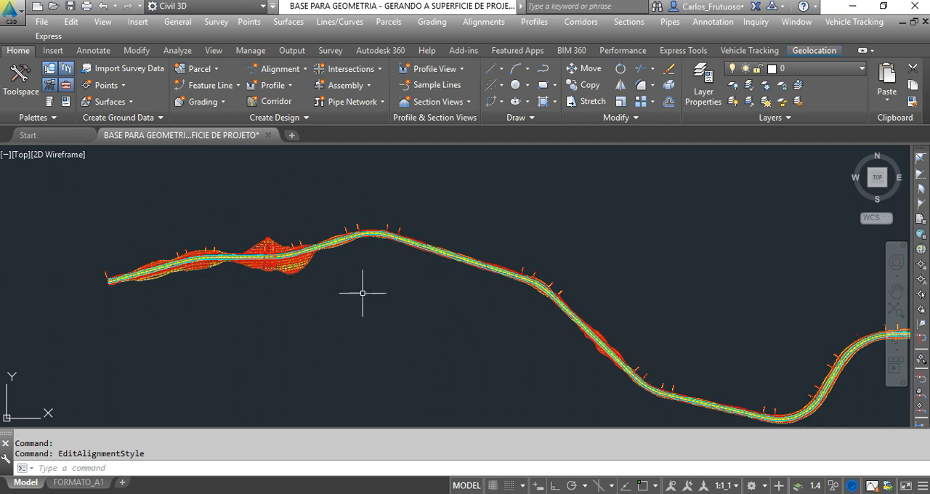
pyautogui.scroll(-2, 300, 303)
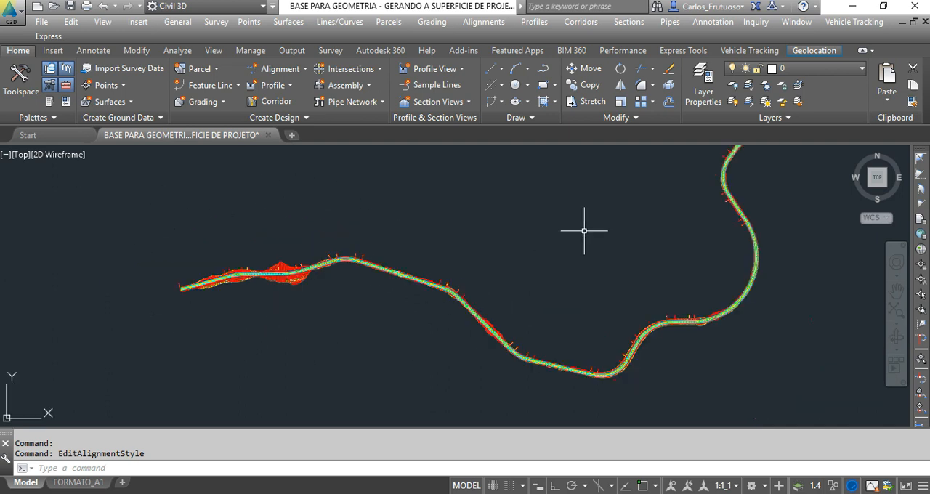
pyautogui.moveTo(583, 231); pyautogui.dragTo(486, 268, button='middle')
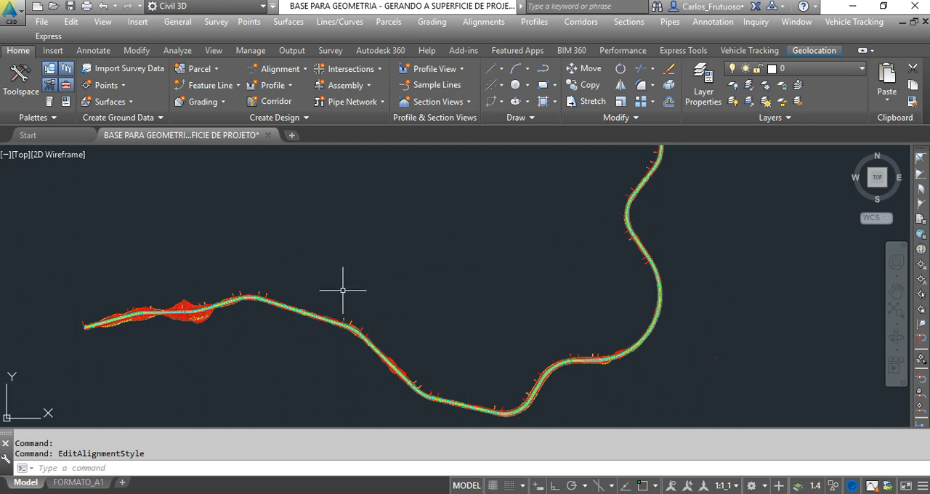
pyautogui.scroll(-2, 171, 315)
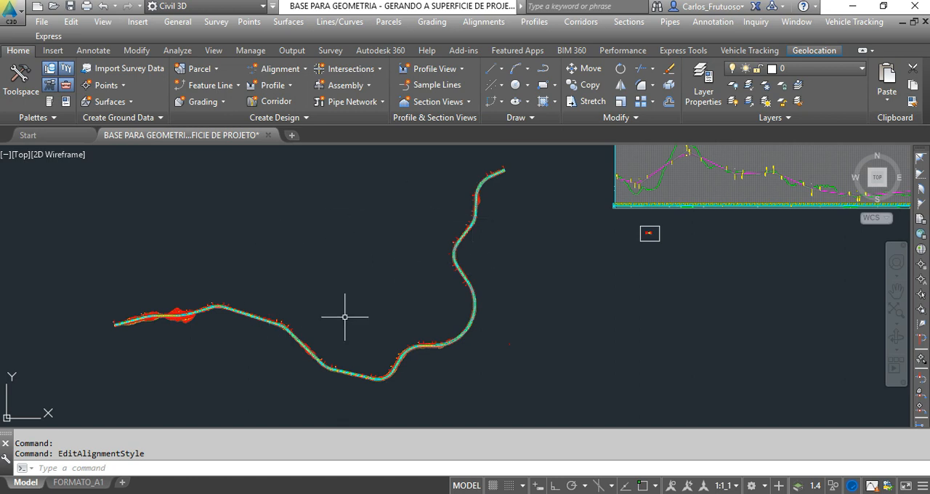
pyautogui.click(629, 24)
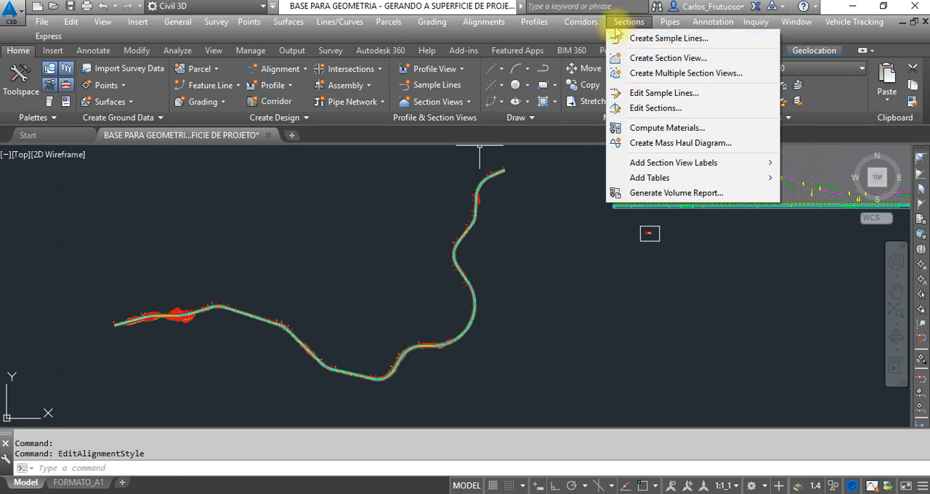
# Hide the menu bar and display it again.
pyautogui.click(265, 7)
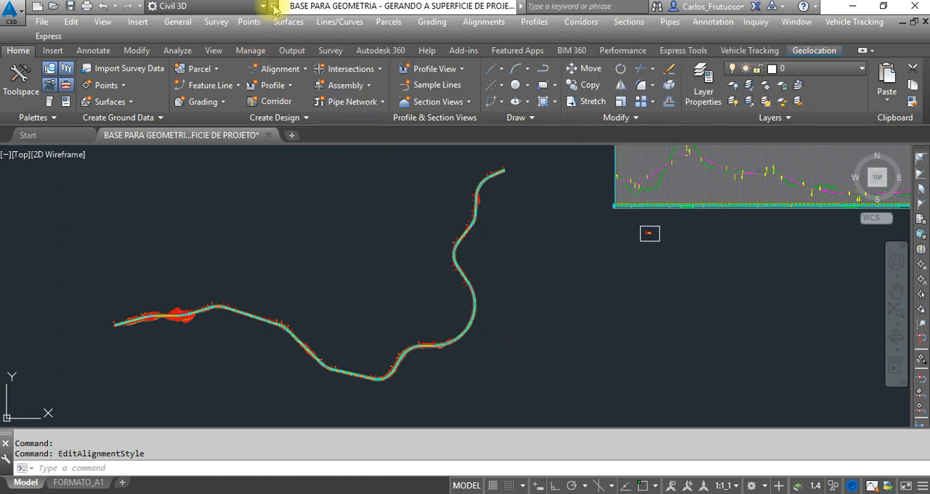
pyautogui.click(265, 7)
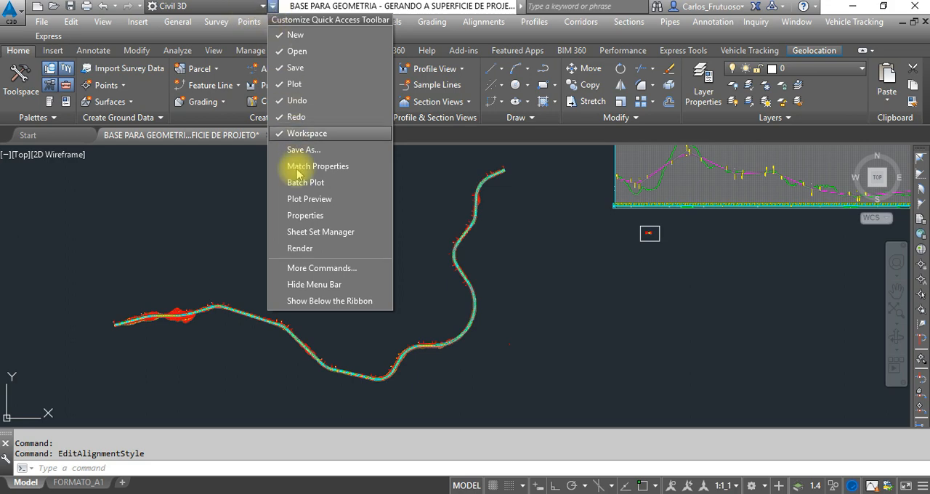
pyautogui.click(318, 286)
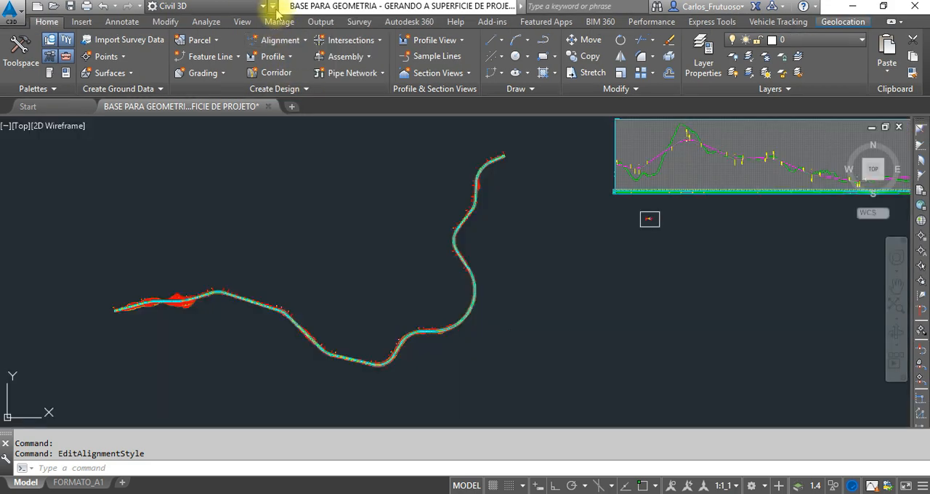
pyautogui.click(272, 7)
pyautogui.click(319, 287)
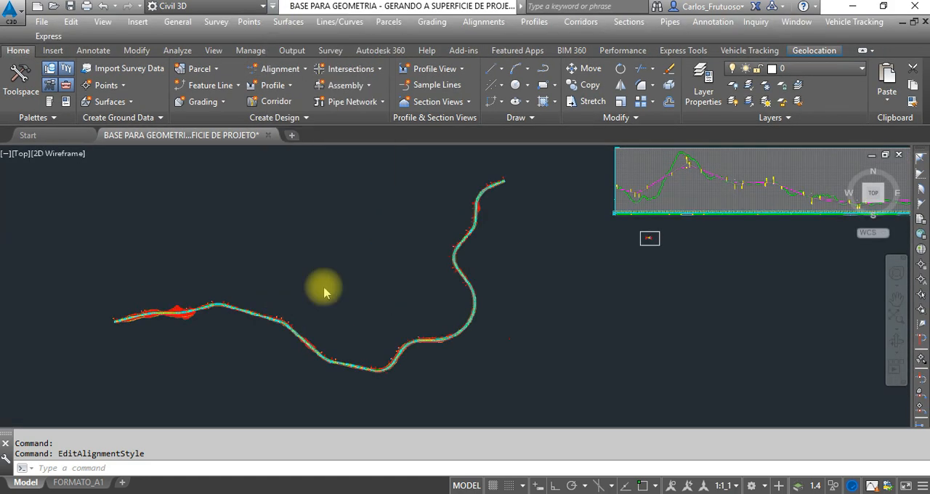
# Start creating sample lines for the EIXO DE PROJETO alignment.
pyautogui.click(629, 22)
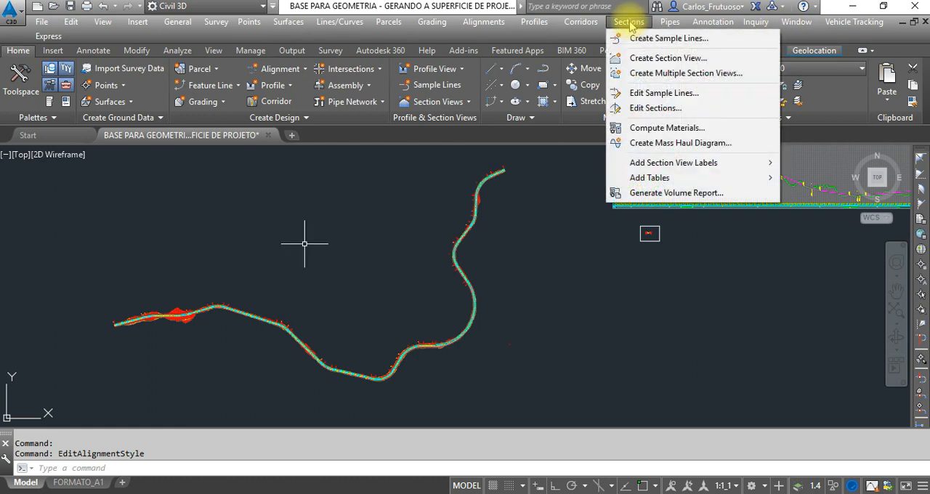
pyautogui.click(643, 38)
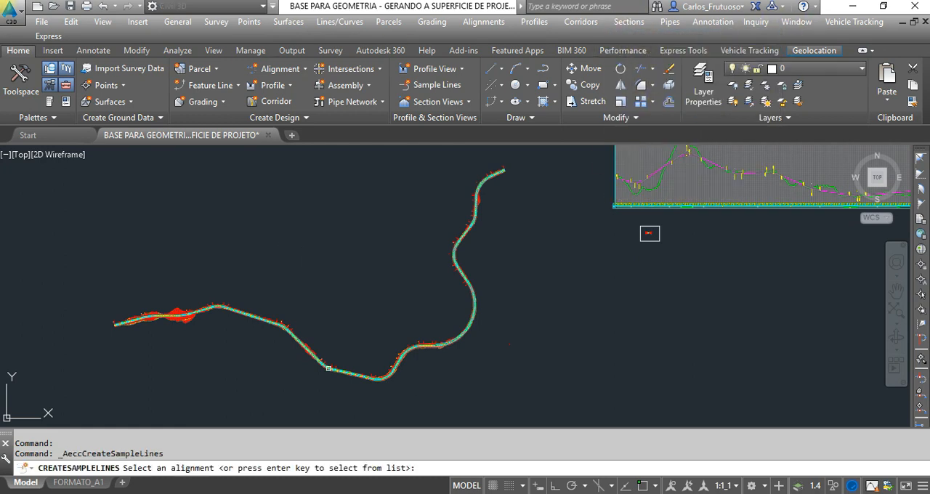
pyautogui.press('Return')
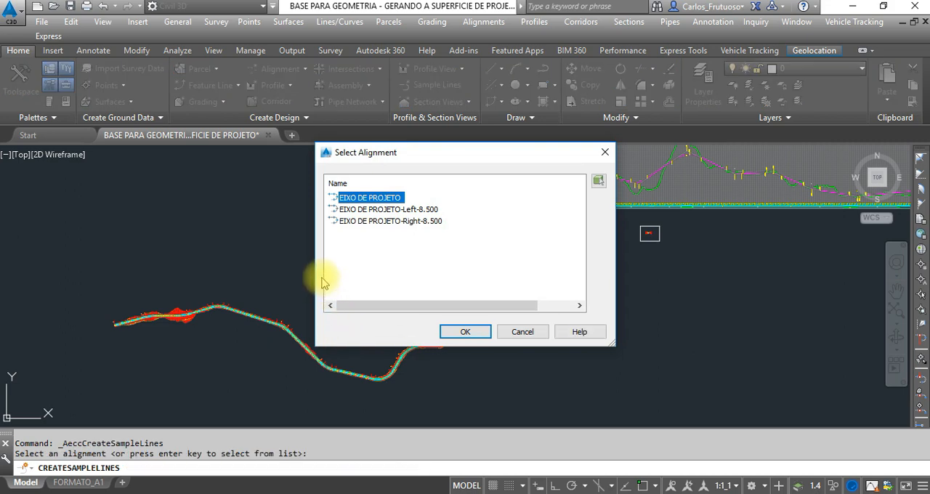
pyautogui.click(465, 332)
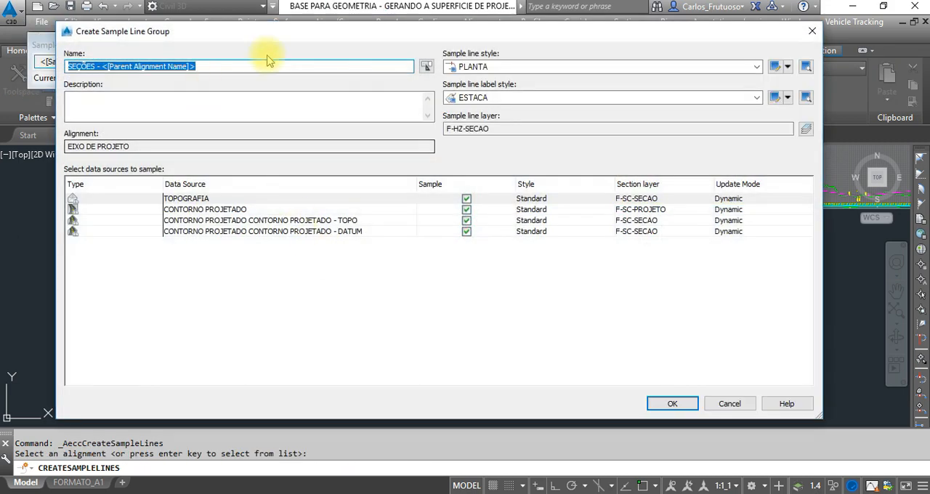
# Assign the TERRENO NATURAL section style to the TOPOGRAFIA data source.
pyautogui.click(551, 201)
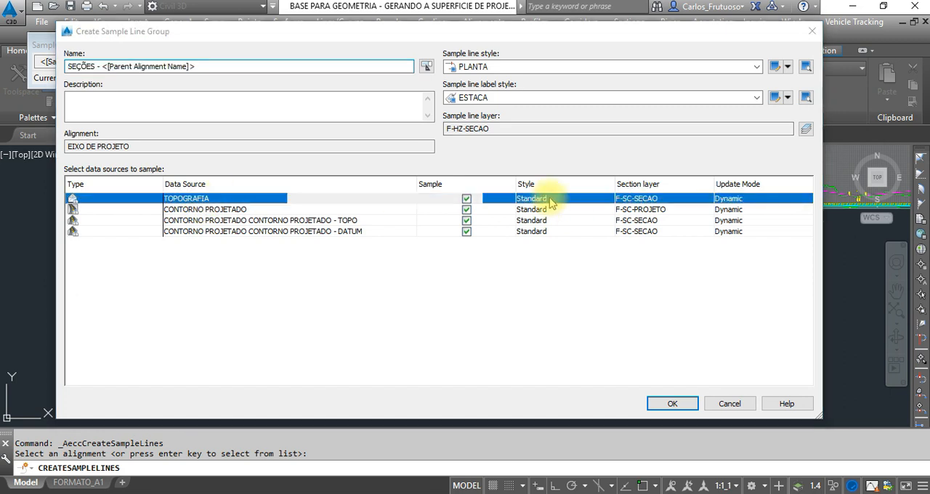
pyautogui.click(550, 200)
pyautogui.click(378, 178)
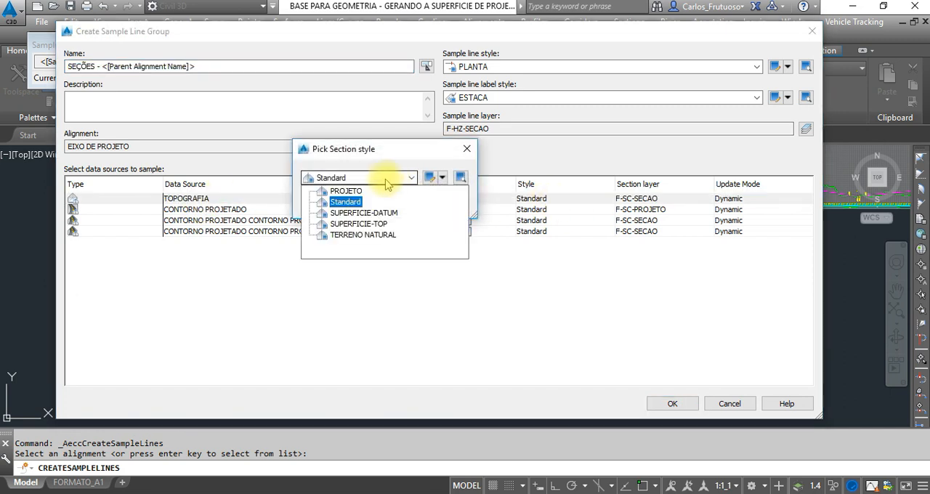
pyautogui.click(363, 234)
pyautogui.click(331, 203)
# Assign the PADRAO SECAO 1:200 code set style to the CONTORNO PROJETADO corridor source.
pyautogui.click(398, 209)
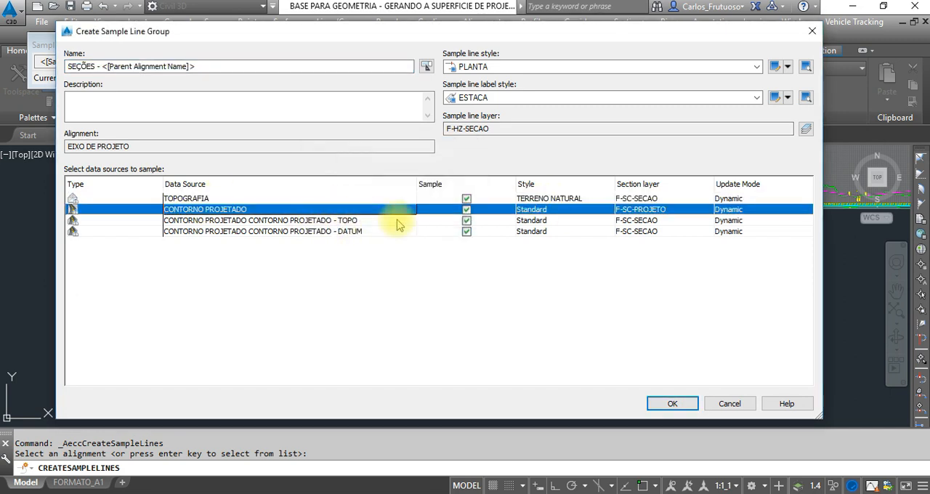
pyautogui.click(539, 210)
pyautogui.click(359, 180)
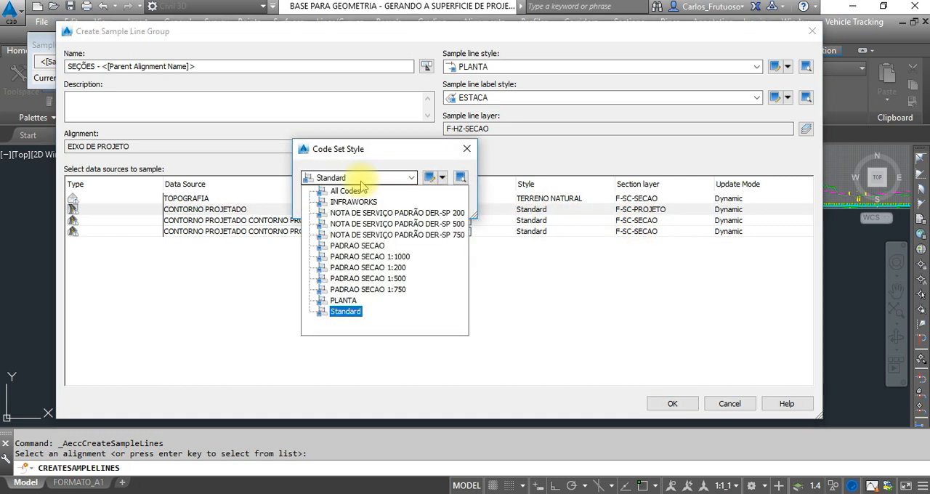
pyautogui.click(359, 268)
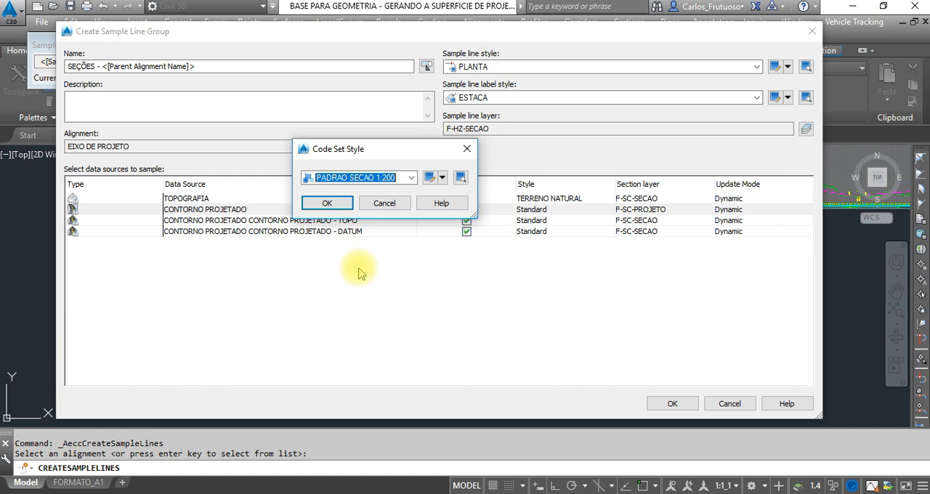
pyautogui.click(327, 203)
# Assign the SUPERFICIE-TOP section style to the CONTORNO PROJETADO - TOPO corridor surface.
pyautogui.click(248, 220)
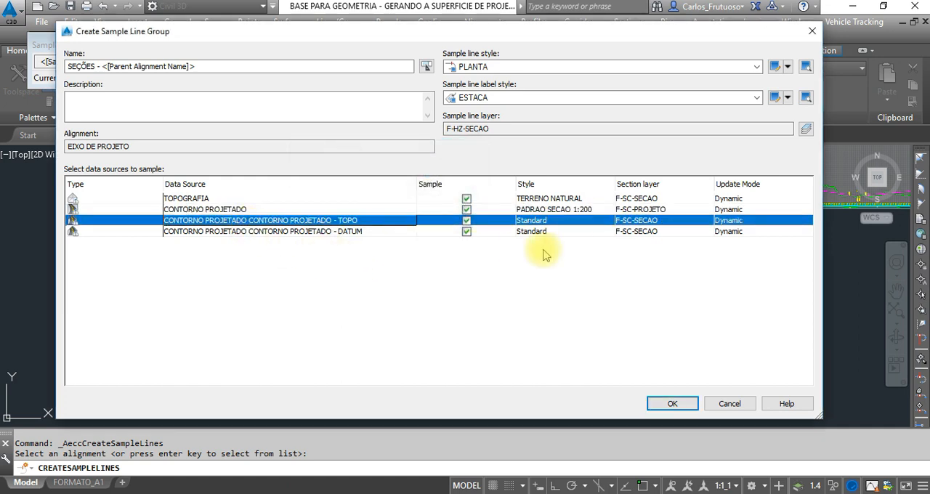
pyautogui.click(534, 220)
pyautogui.click(378, 177)
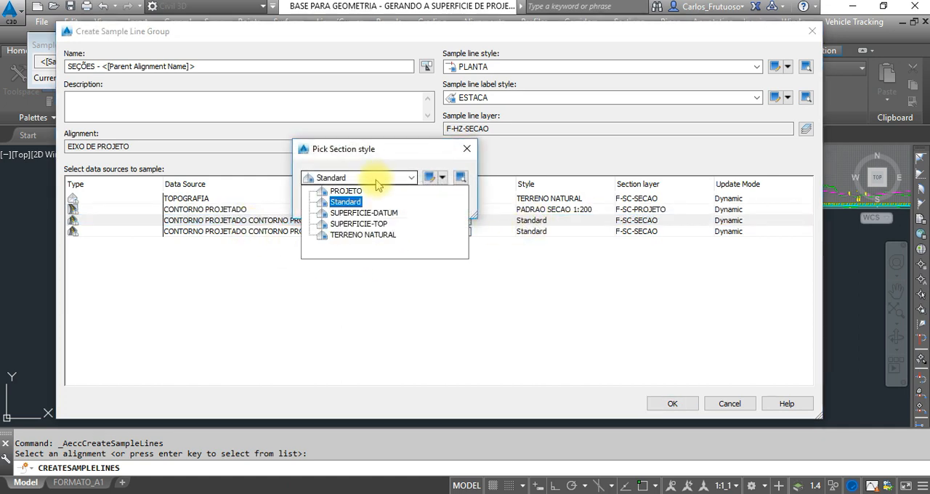
pyautogui.click(360, 224)
pyautogui.click(327, 202)
# Assign the SUPERFICIE-DATUM section style to the CONTORNO PROJETADO - DATUM surface and create the sample line group.
pyautogui.click(320, 233)
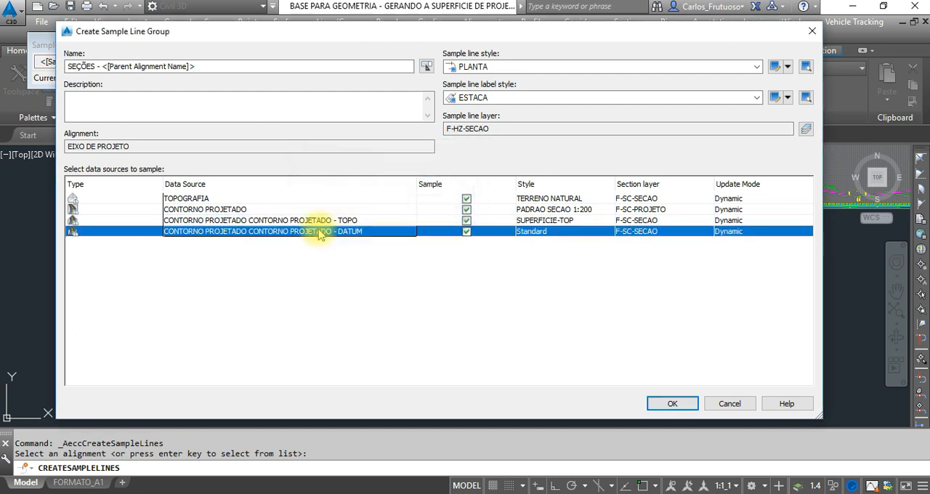
pyautogui.click(534, 231)
pyautogui.click(385, 181)
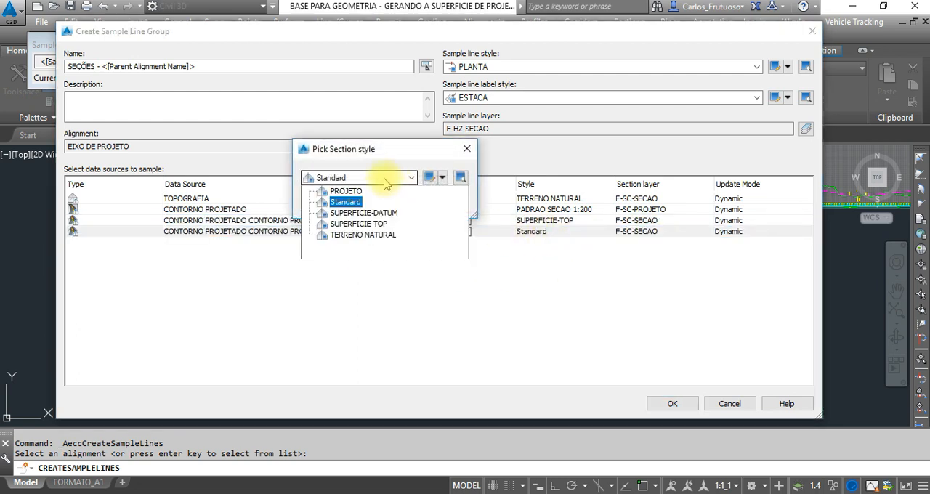
pyautogui.click(363, 213)
pyautogui.click(328, 201)
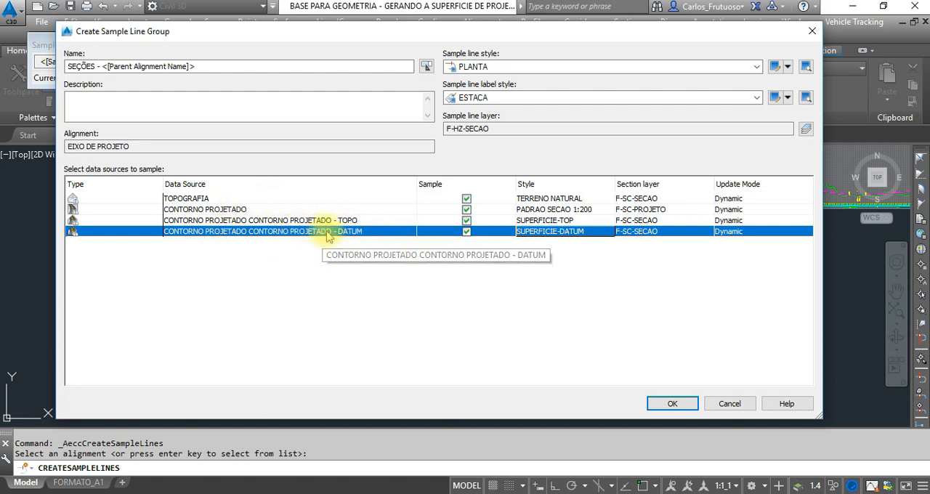
pyautogui.click(676, 405)
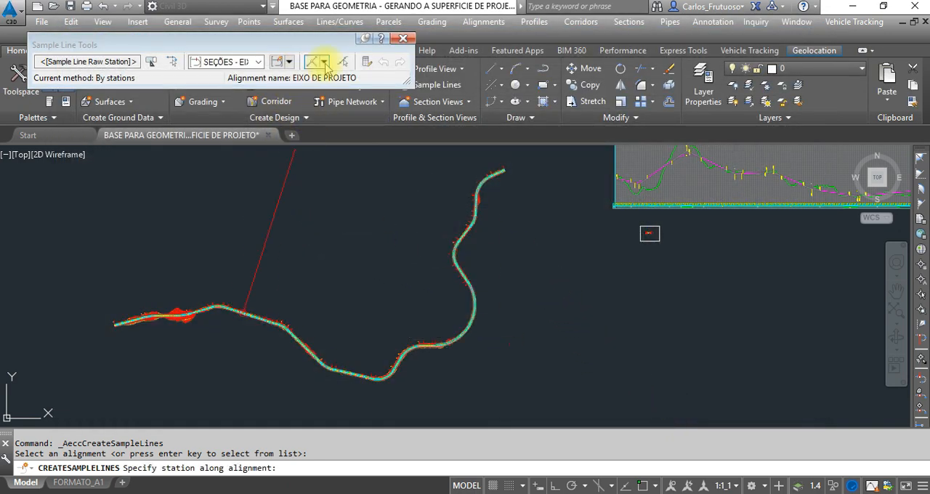
# Choose to create the sample lines by range of stations and enlarge the settings dialog.
pyautogui.moveTo(322, 40)
pyautogui.mouseDown()
pyautogui.moveTo(326, 183)
pyautogui.moveTo(332, 169)
pyautogui.mouseUp()
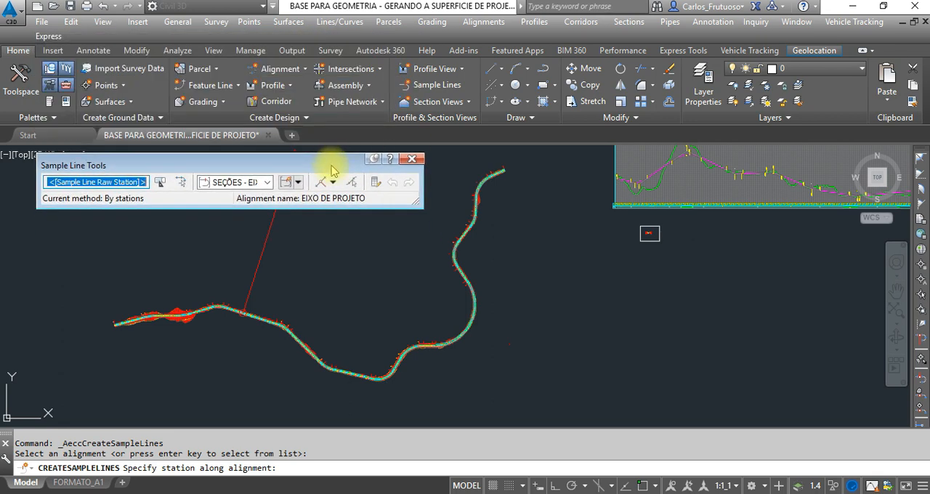
pyautogui.click(332, 183)
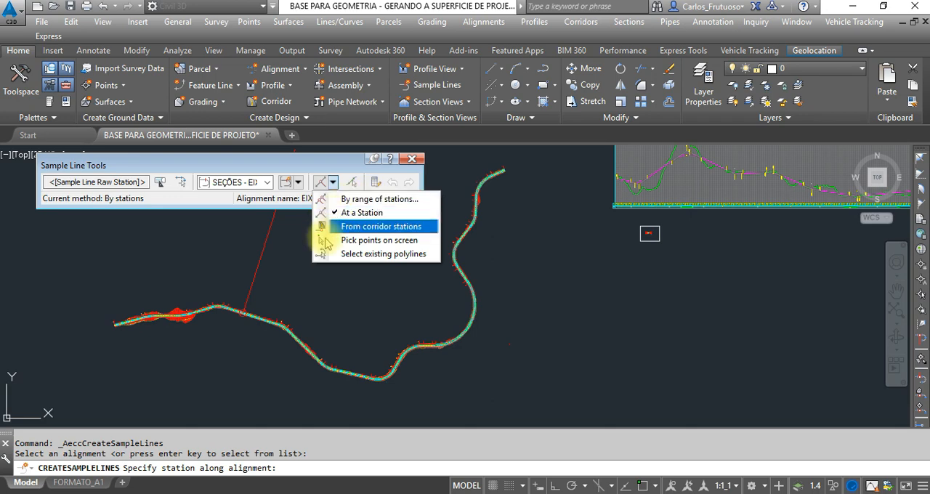
pyautogui.click(364, 200)
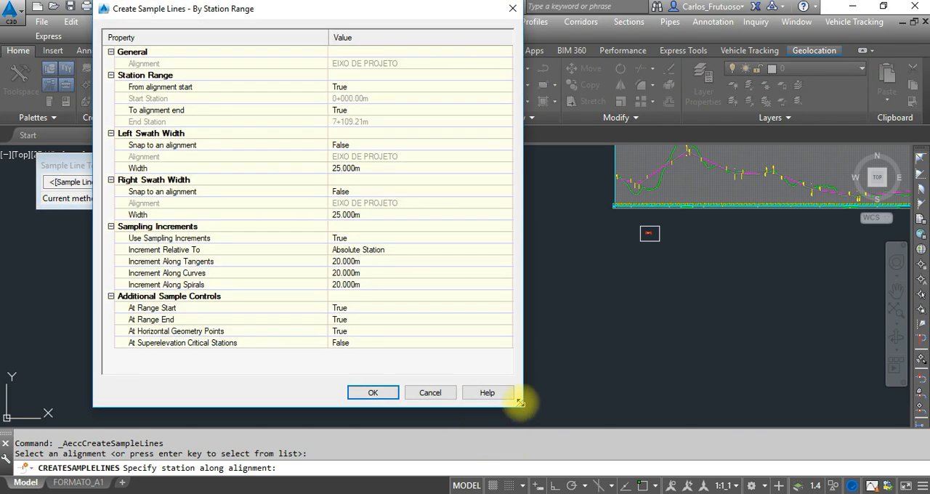
pyautogui.moveTo(522, 405); pyautogui.dragTo(581, 427)
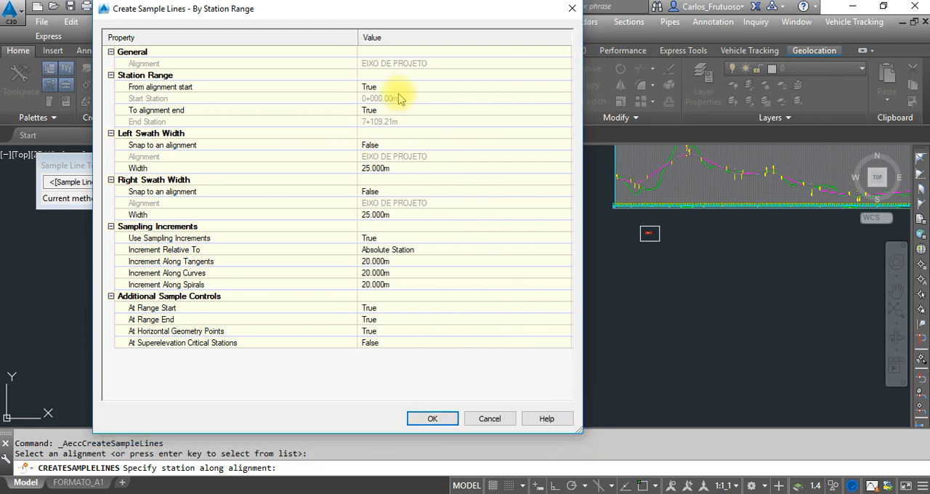
# Set the left and right swath widths to 100 m, generate the sample lines and end the command.
pyautogui.click(373, 168)
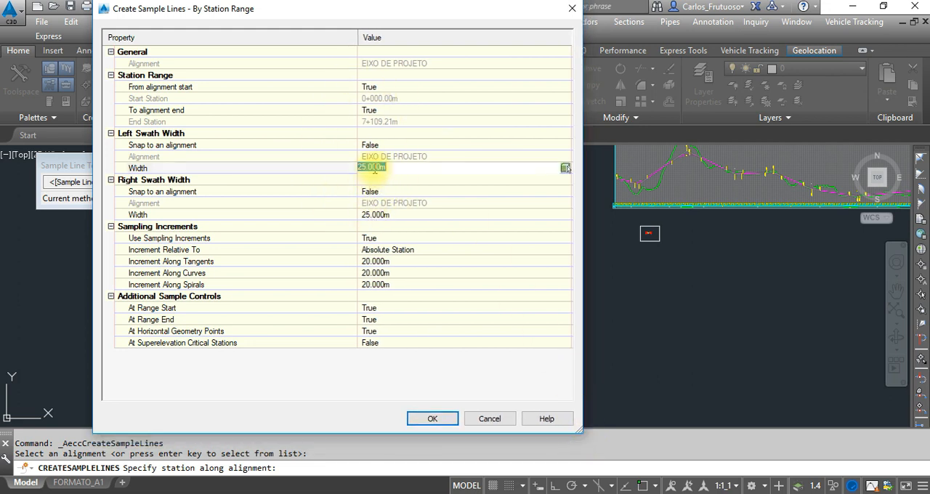
pyautogui.click(373, 215)
pyautogui.write('100')
pyautogui.click(398, 204)
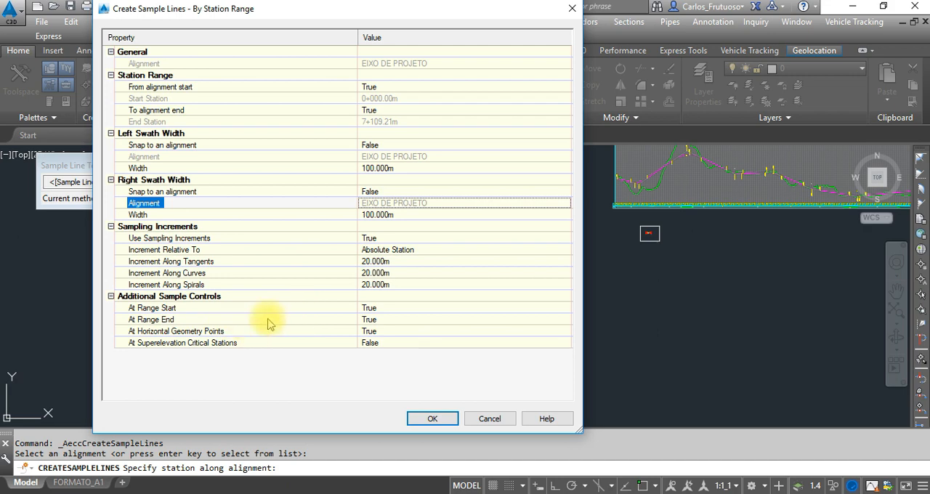
pyautogui.click(431, 420)
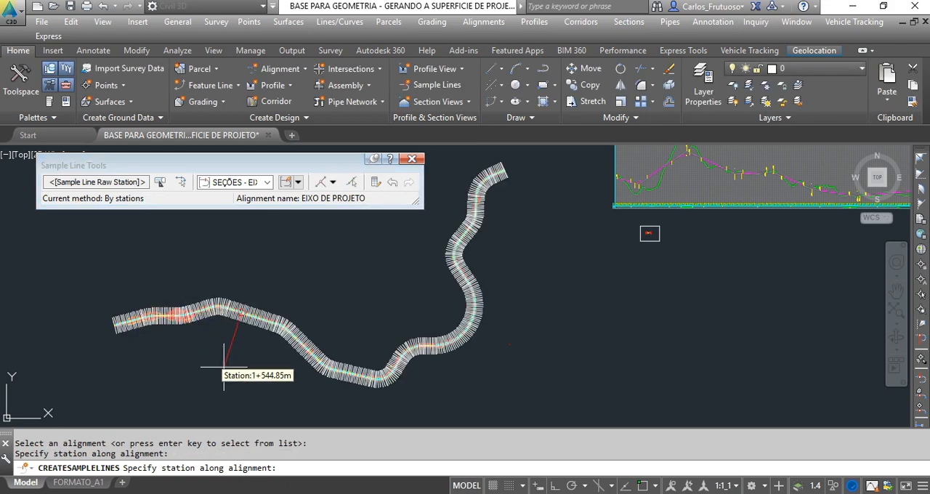
pyautogui.press('Return')
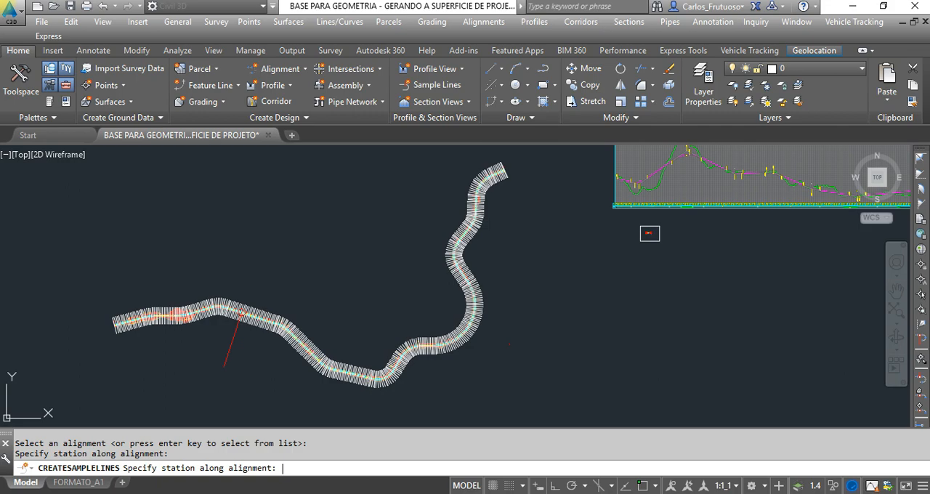
pyautogui.press('Return')
# Examine the generated sample lines along the road alignment up close and as a whole.
pyautogui.scroll(5, 177, 316)
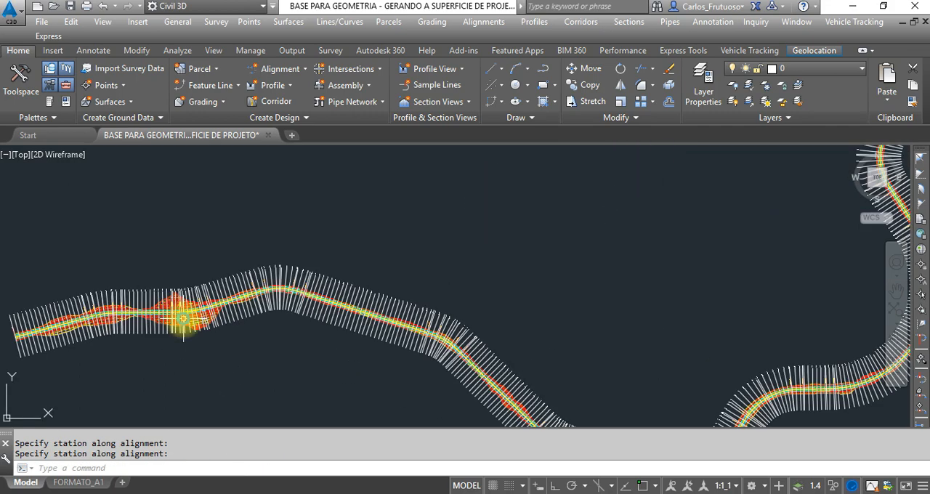
pyautogui.scroll(4, 203, 342)
pyautogui.scroll(-5, 260, 321)
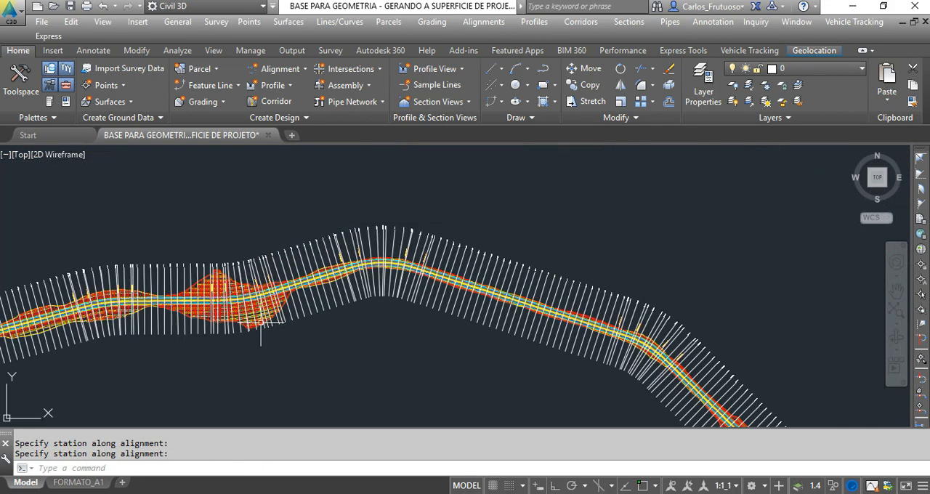
pyautogui.scroll(3, 432, 266)
pyautogui.scroll(-2, 529, 208)
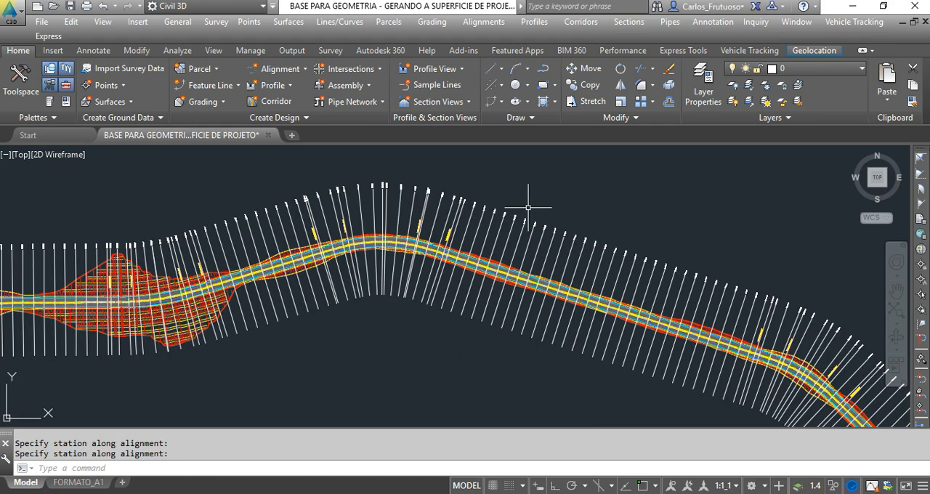
pyautogui.scroll(-3, 194, 299)
pyautogui.scroll(-3, 218, 269)
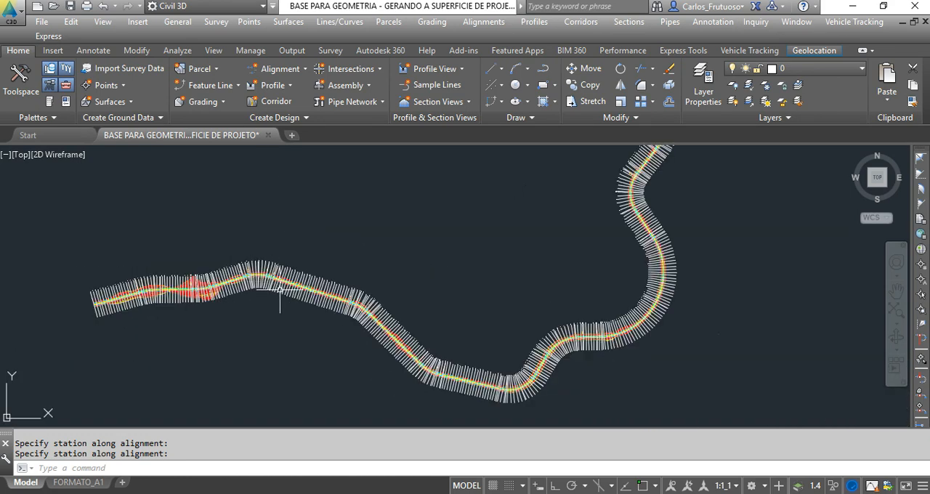
# Start creating multiple section views for EIXO DE PROJETO and choose the SECAO_200 section view style.
pyautogui.scroll(-2, 213, 359)
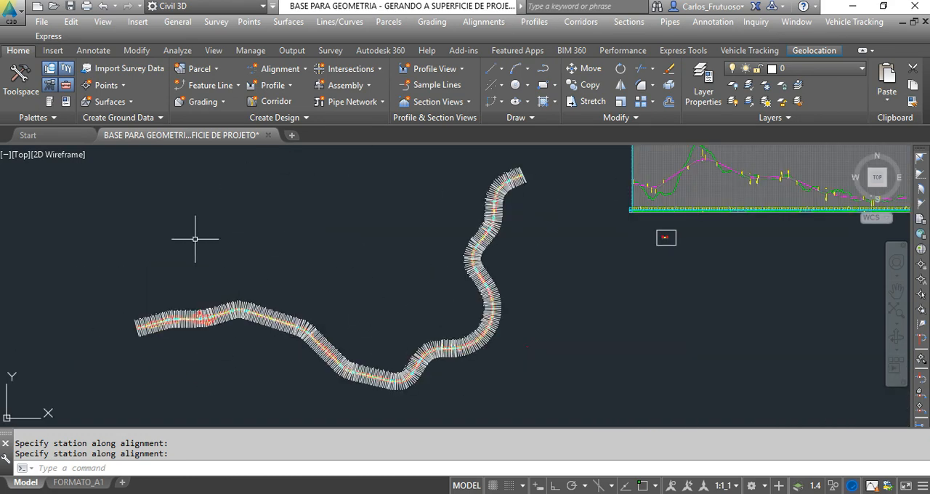
pyautogui.scroll(-2, 195, 238)
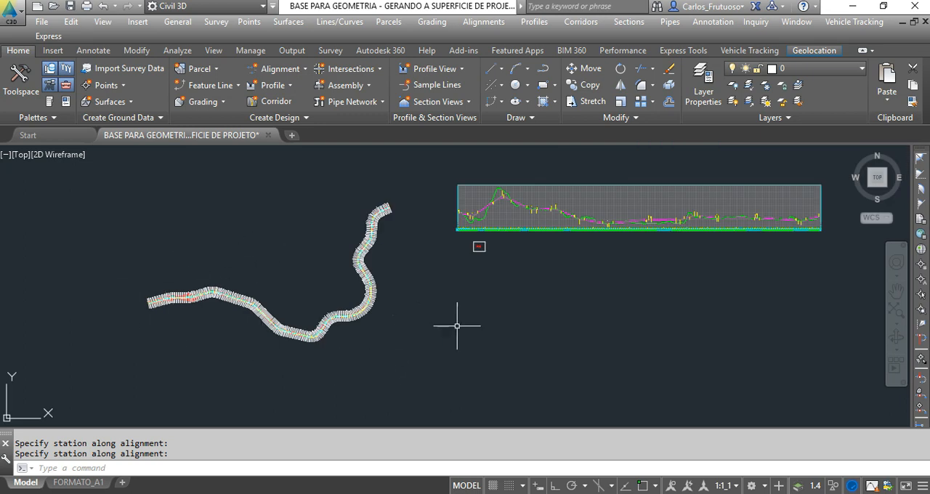
pyautogui.click(628, 21)
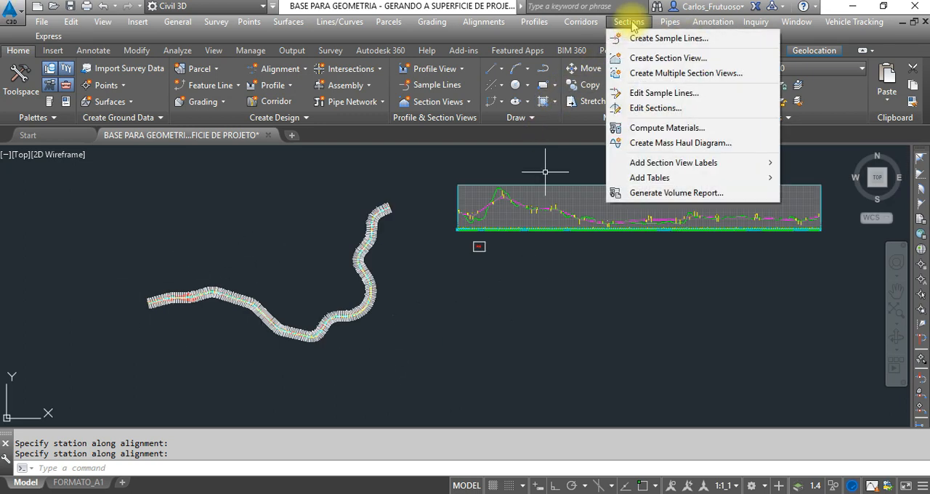
pyautogui.click(675, 76)
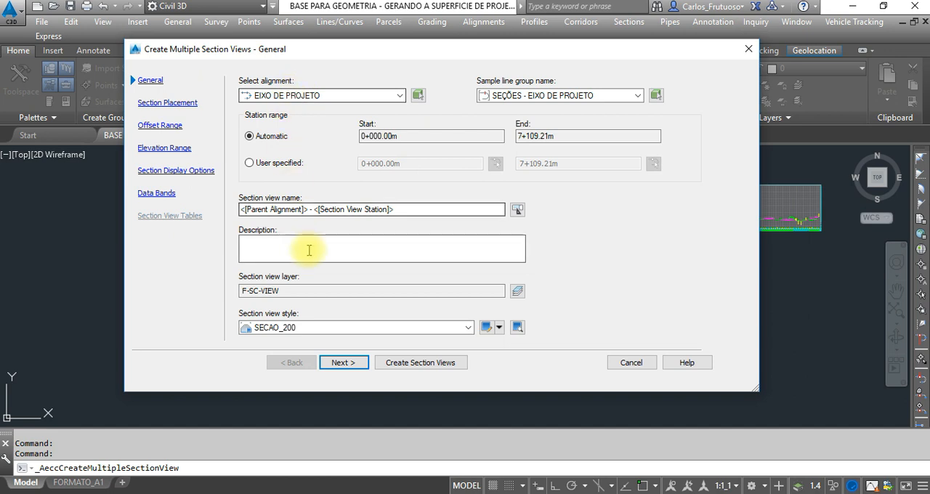
pyautogui.click(302, 328)
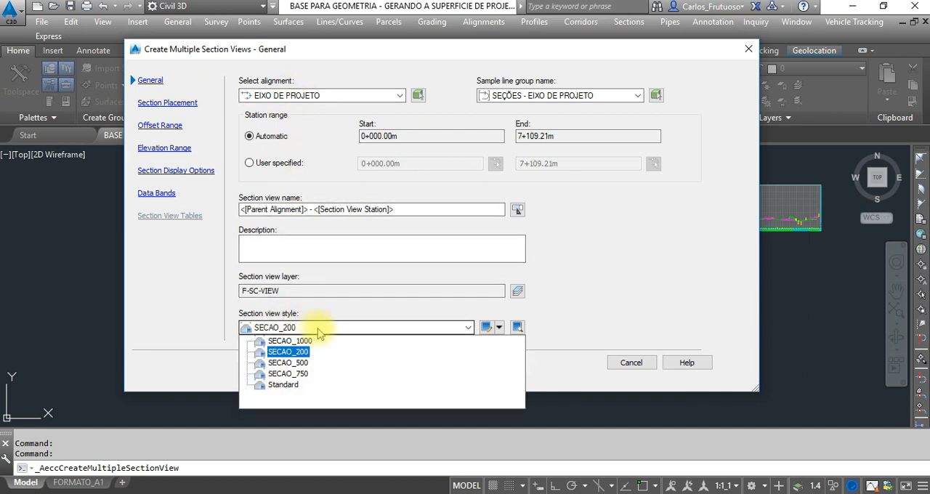
pyautogui.click(288, 352)
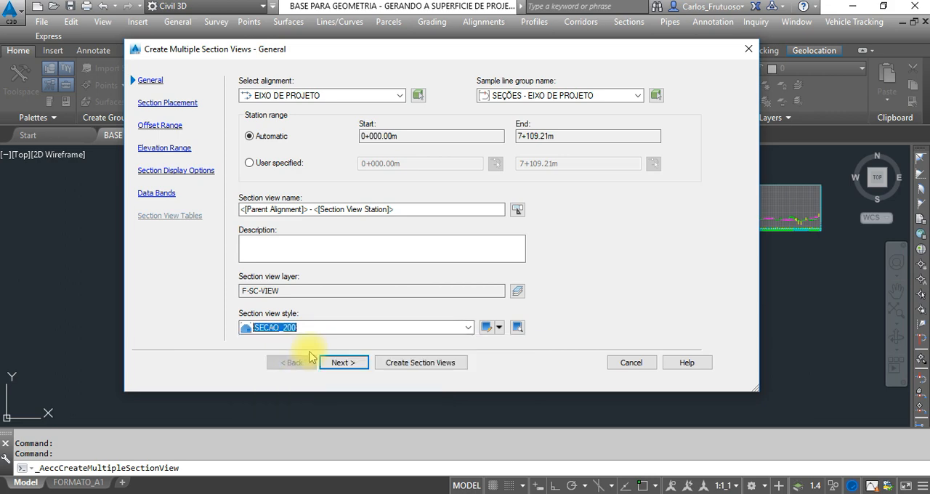
# Open the SECAO_200 section view style for editing and examine its component display, graph scale and grid settings.
pyautogui.click(488, 329)
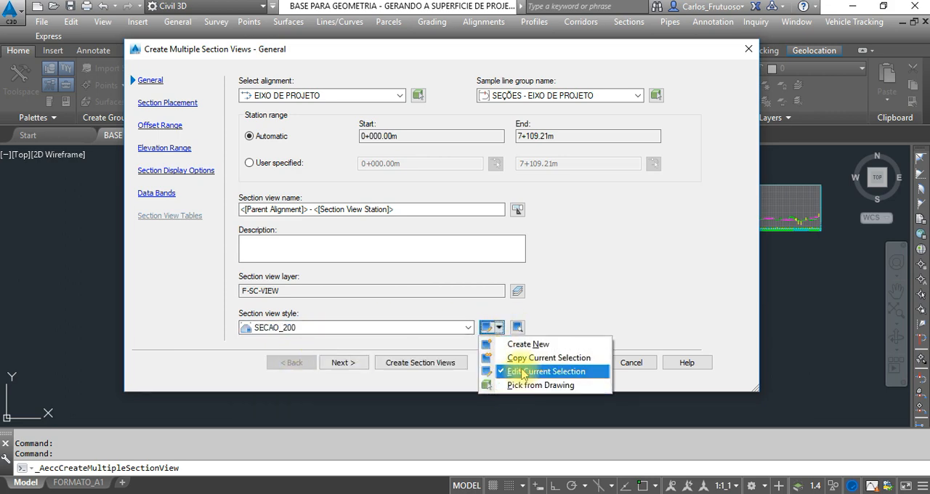
pyautogui.click(548, 372)
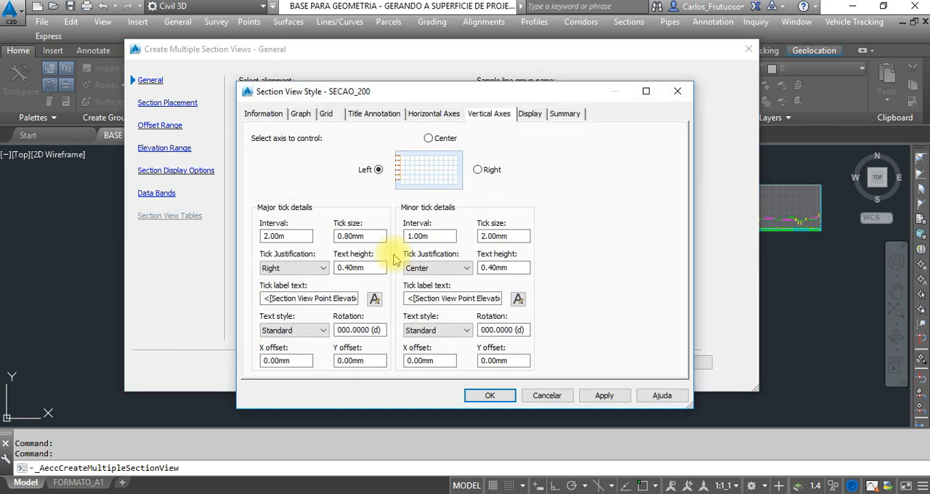
pyautogui.click(529, 114)
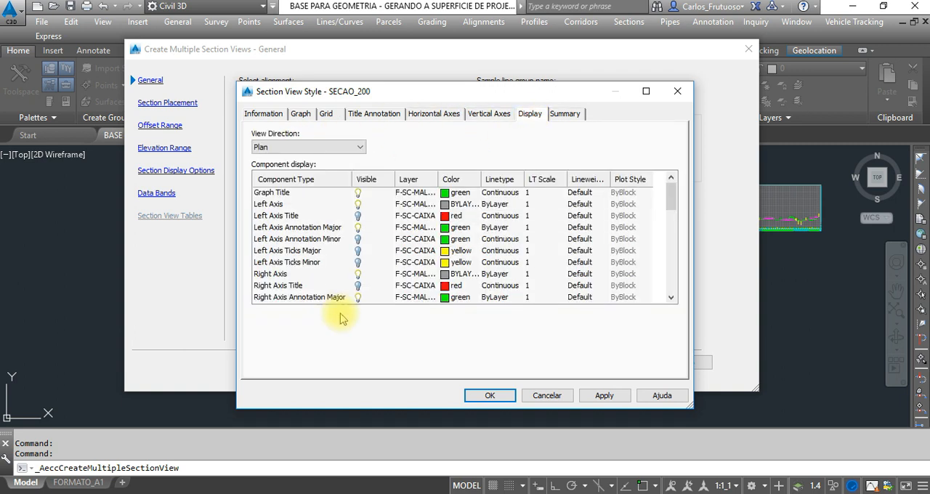
pyautogui.scroll(-9, 333, 262)
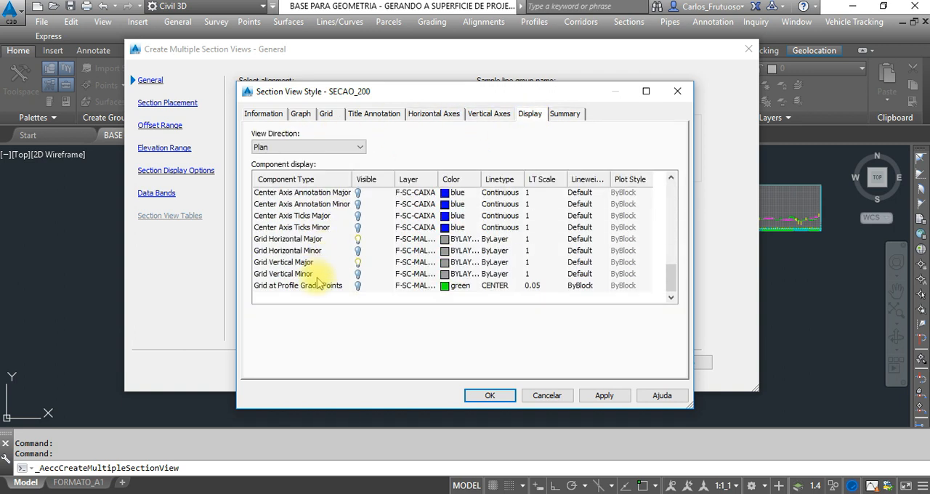
pyautogui.scroll(1, 342, 251)
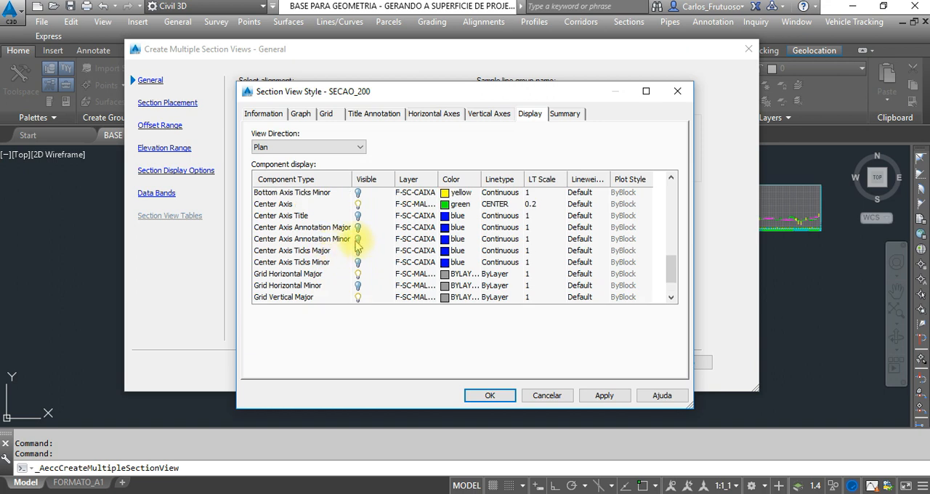
pyautogui.scroll(3, 356, 246)
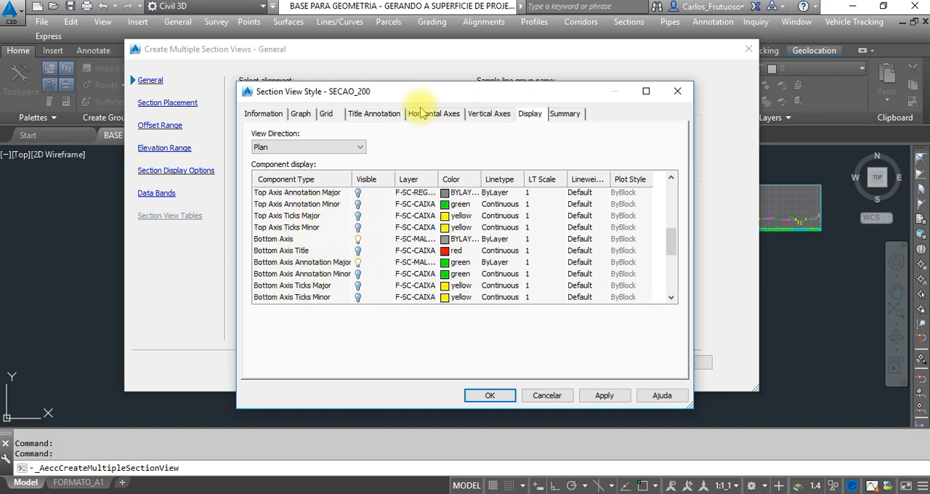
pyautogui.click(275, 114)
pyautogui.click(301, 114)
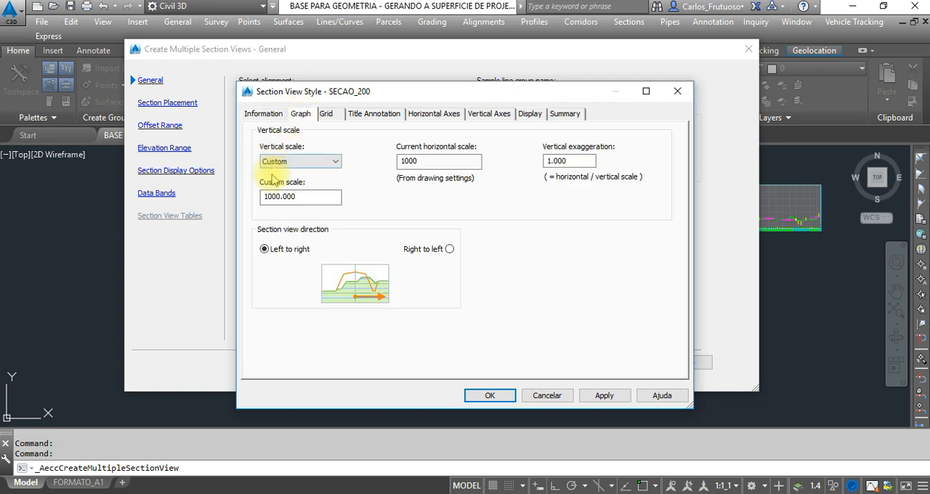
pyautogui.click(329, 116)
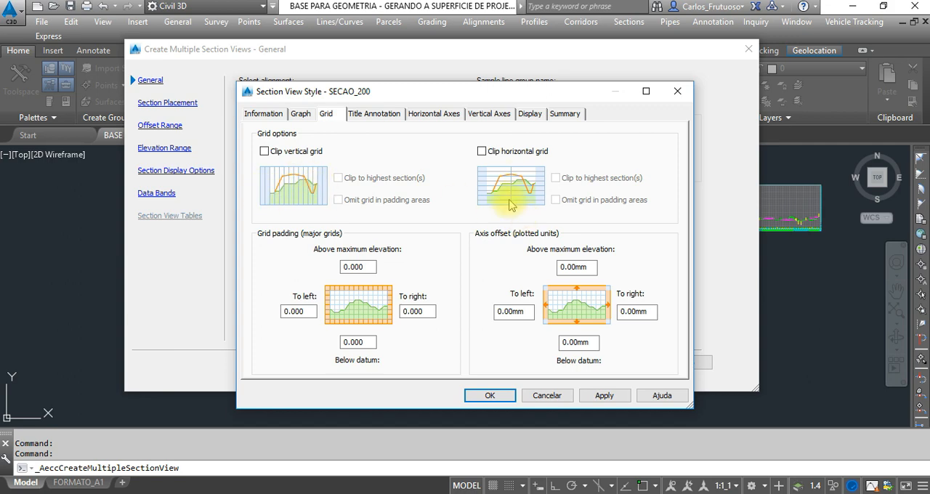
# Set the text style of both the graph view title and the bottom axis title to ARIAL.
pyautogui.click(379, 116)
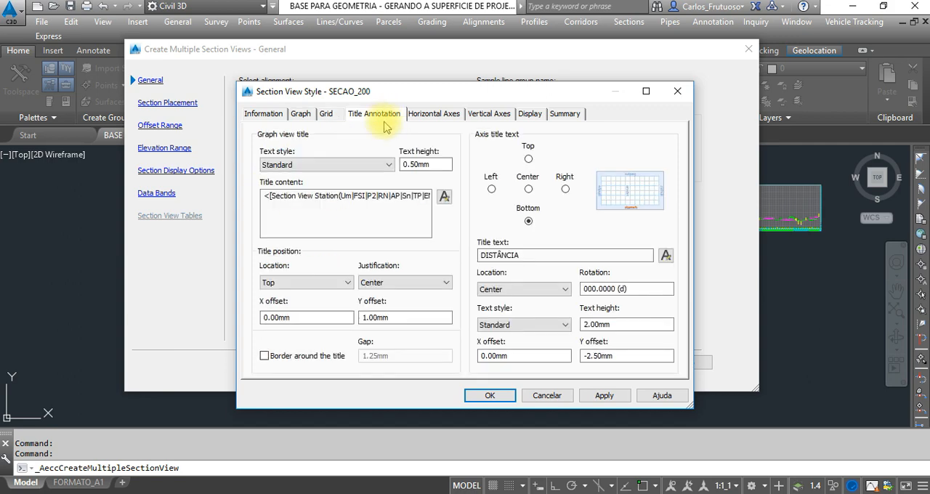
pyautogui.click(305, 167)
pyautogui.click(281, 182)
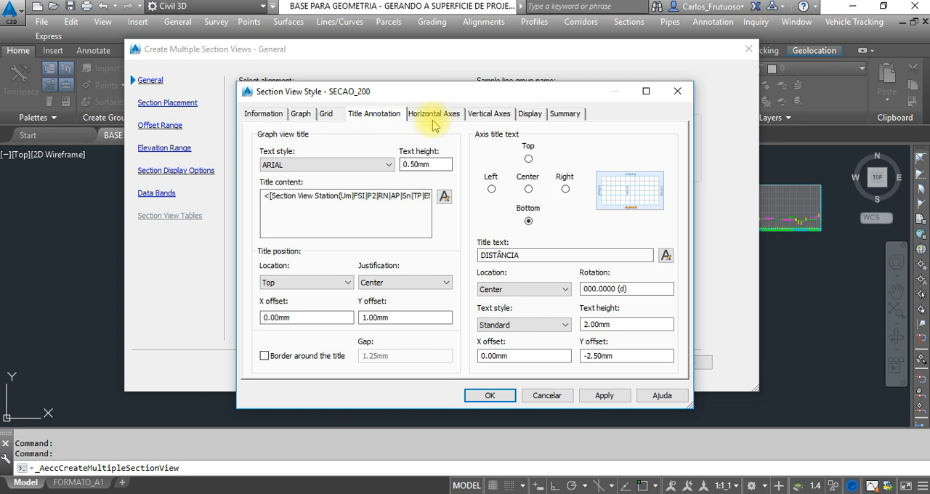
pyautogui.click(524, 325)
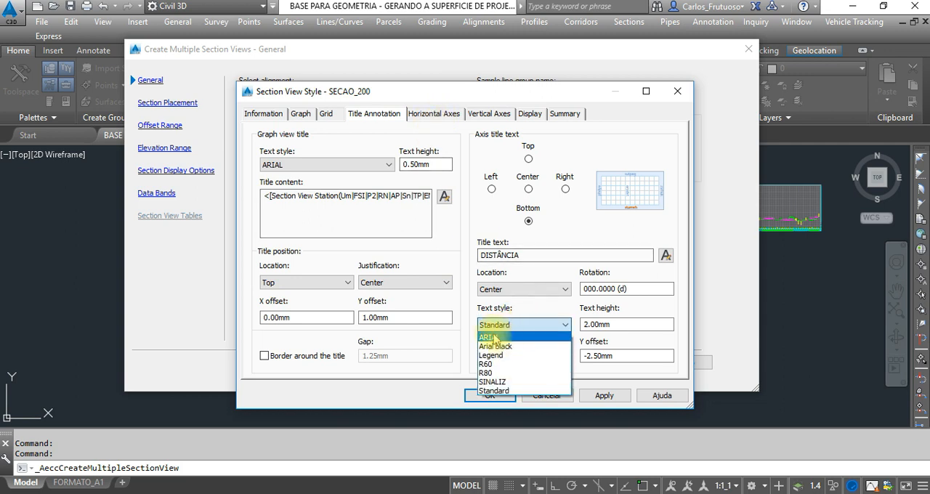
pyautogui.click(494, 338)
# Set the major and minor tick text styles of the right vertical axis to ARIAL.
pyautogui.click(421, 115)
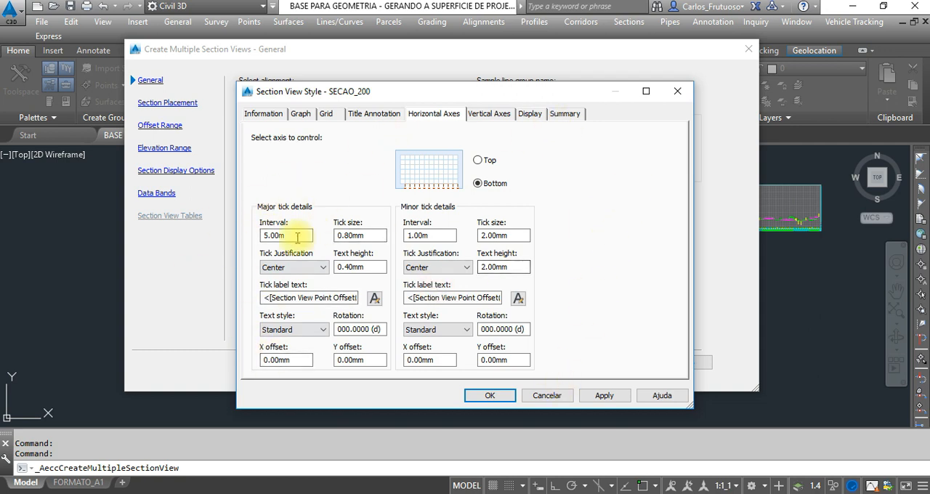
pyautogui.click(494, 116)
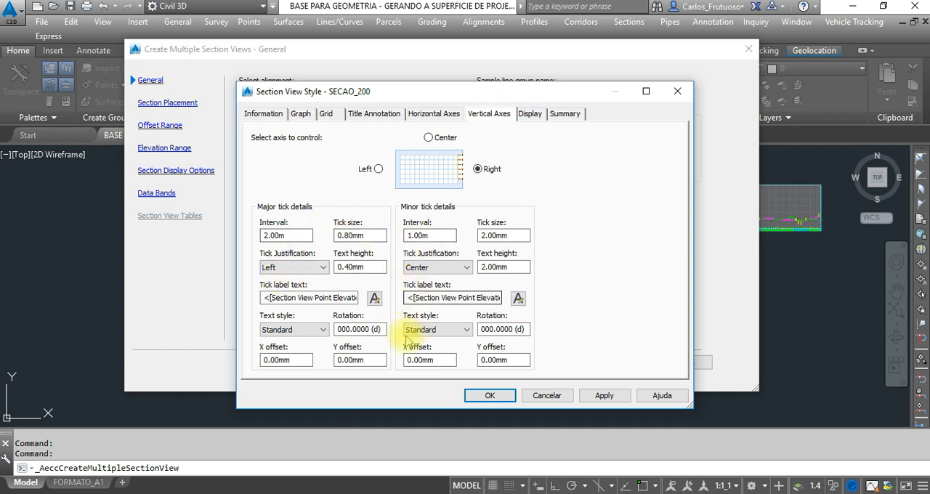
pyautogui.click(286, 330)
pyautogui.click(274, 341)
pyautogui.click(436, 329)
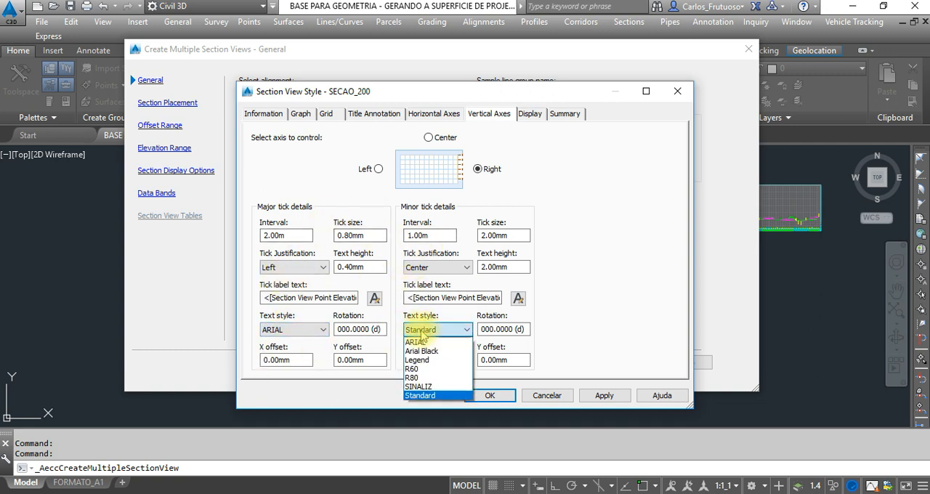
pyautogui.click(417, 342)
# Set the major and minor tick text styles of the left vertical axis to ARIAL.
pyautogui.click(377, 169)
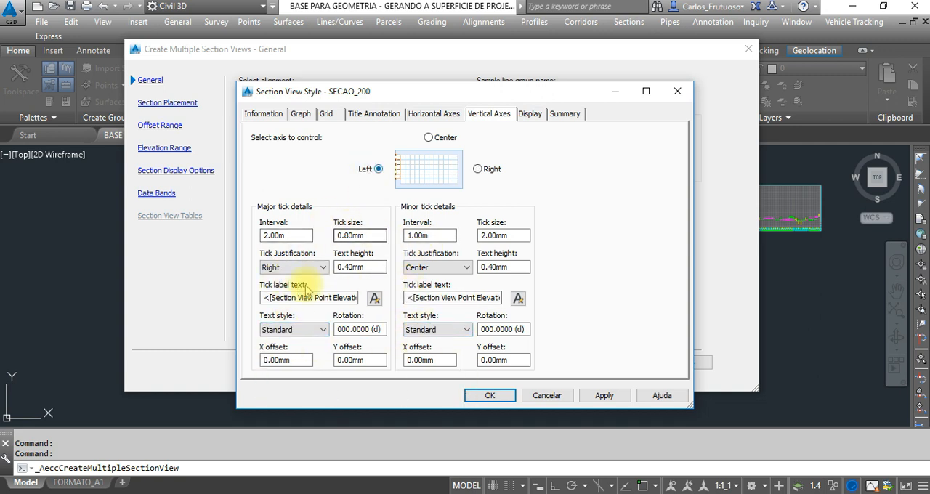
pyautogui.click(288, 328)
pyautogui.click(277, 341)
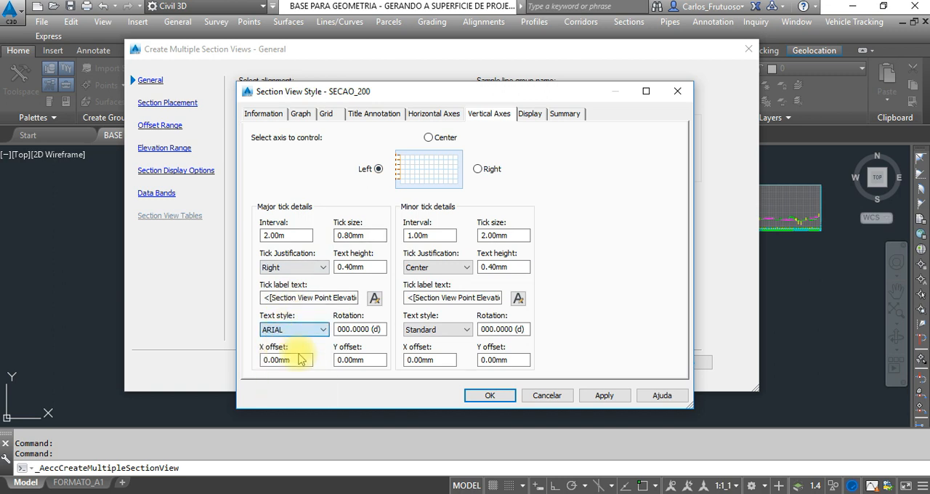
pyautogui.click(436, 329)
pyautogui.click(425, 343)
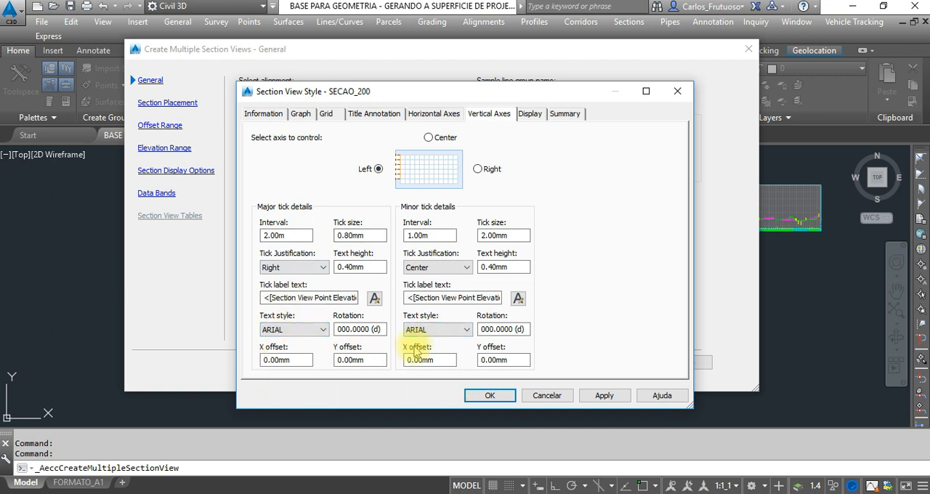
# Review the component display list in an enlarged dialog and save the changes to the SECAO_200 style.
pyautogui.click(532, 115)
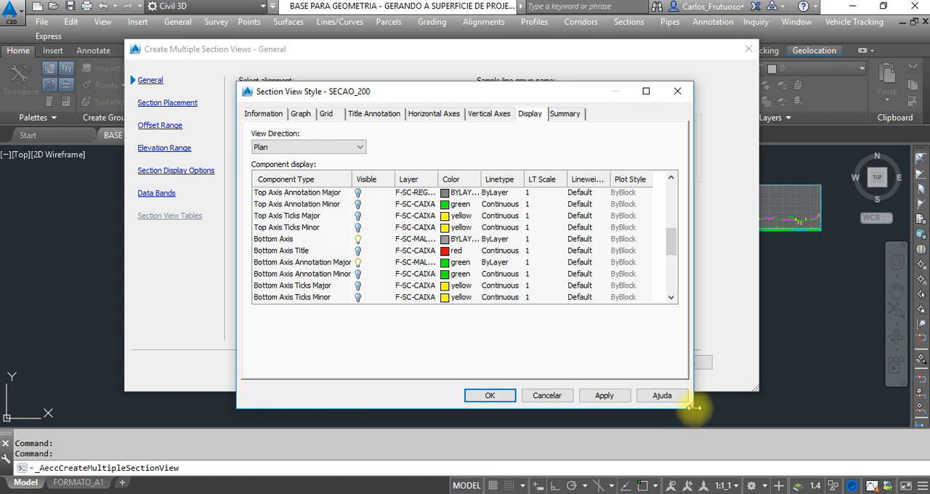
pyautogui.moveTo(688, 409); pyautogui.dragTo(808, 459)
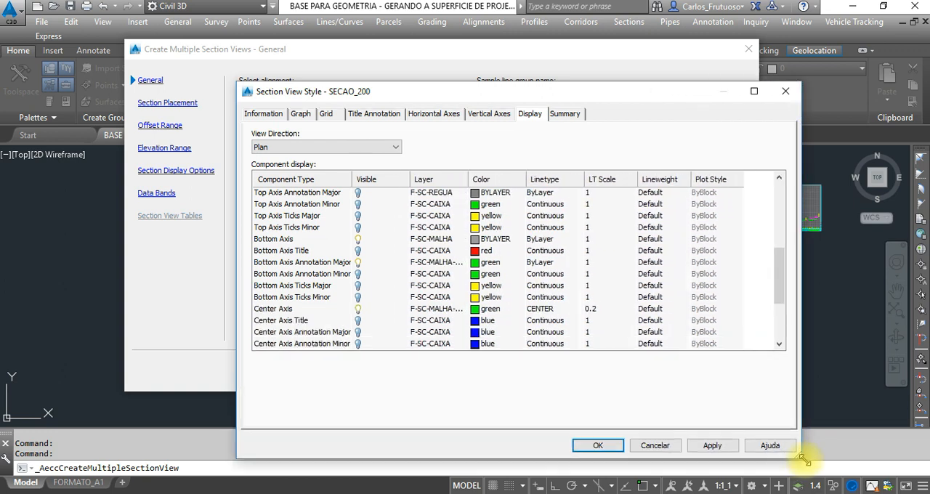
pyautogui.scroll(5, 276, 261)
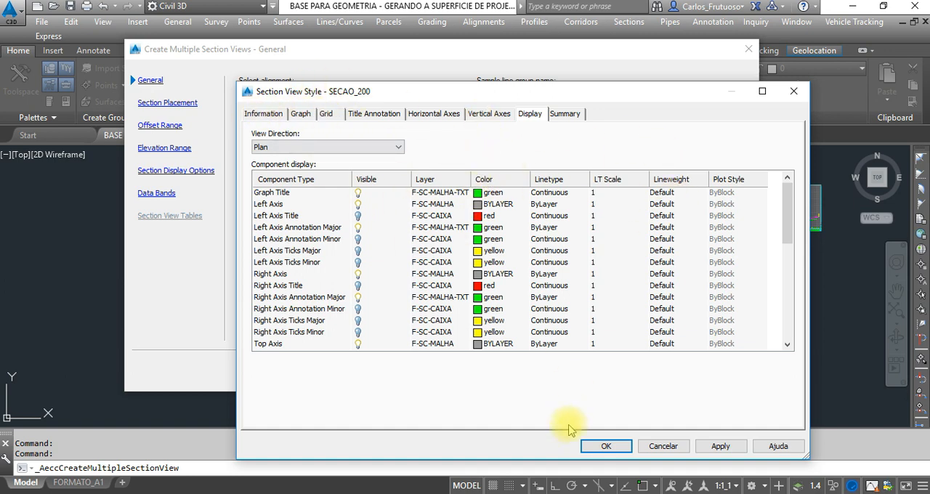
pyautogui.click(596, 448)
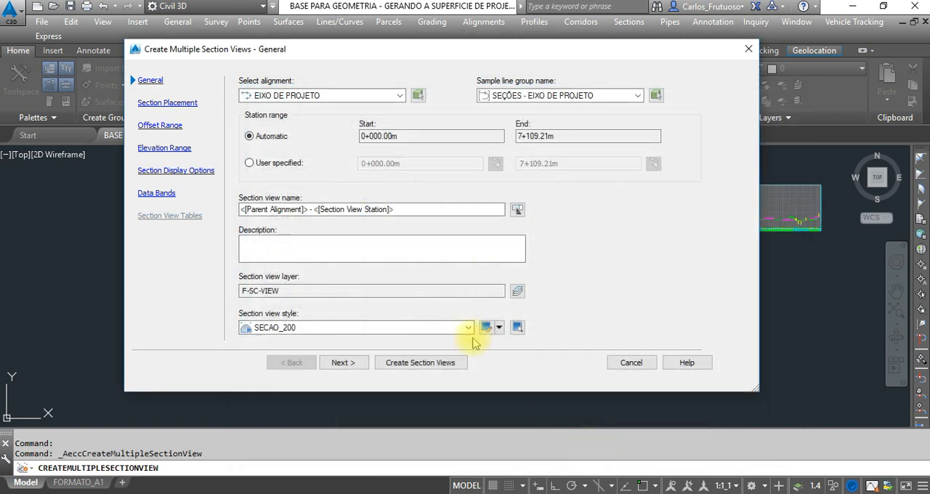
# Go on to section placement and examine the array, plot area and display settings of the SECAO_TRANSVERSAL group plot style.
pyautogui.click(344, 364)
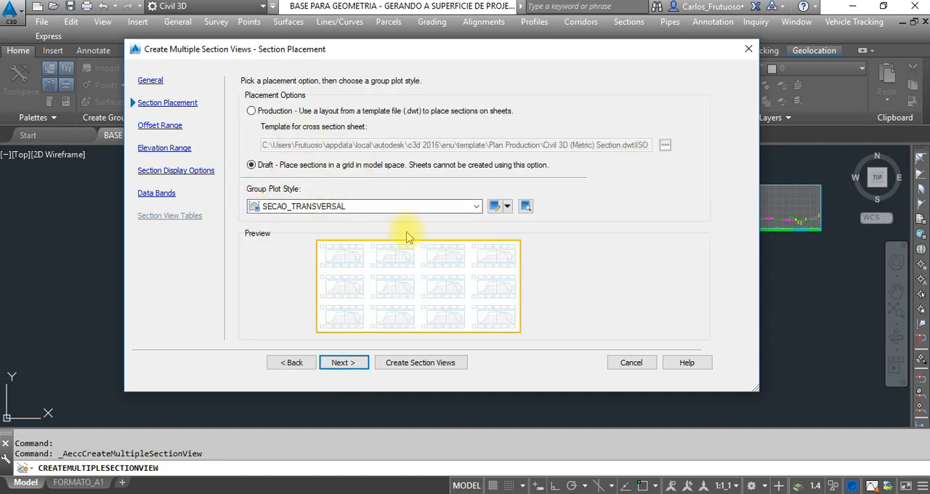
pyautogui.click(493, 207)
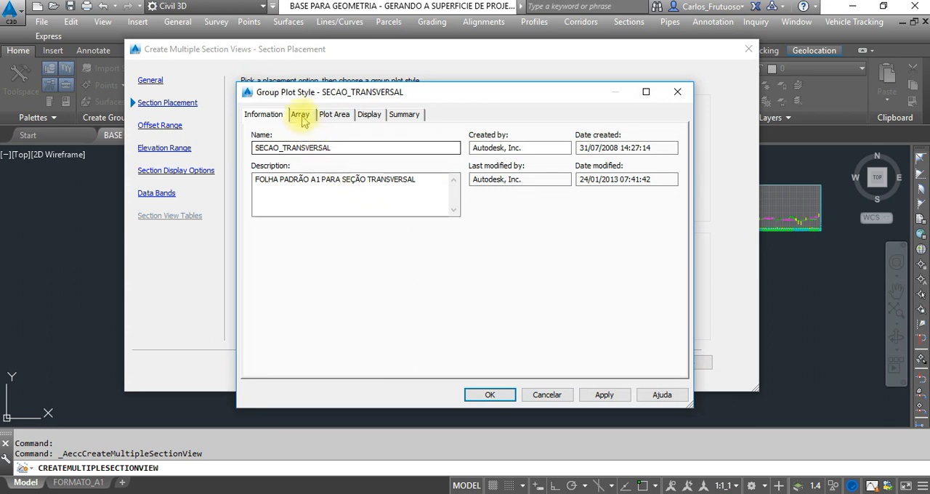
pyautogui.click(300, 114)
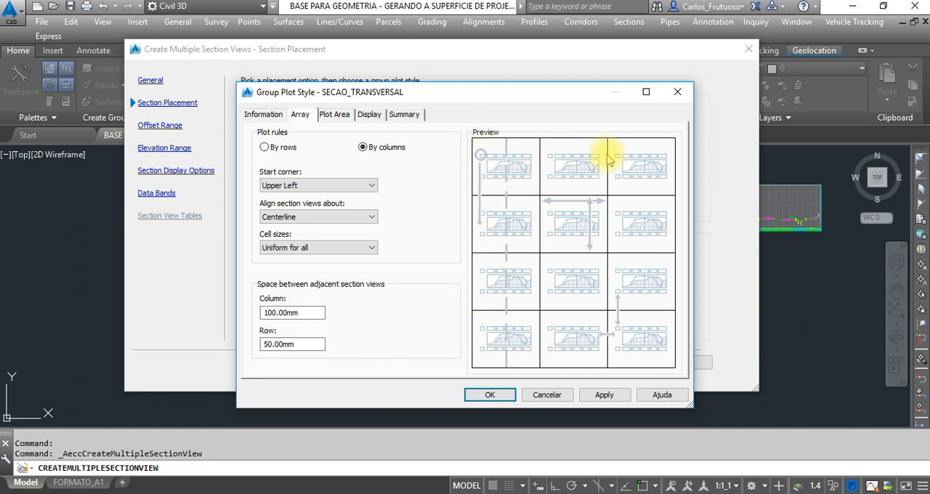
pyautogui.click(338, 117)
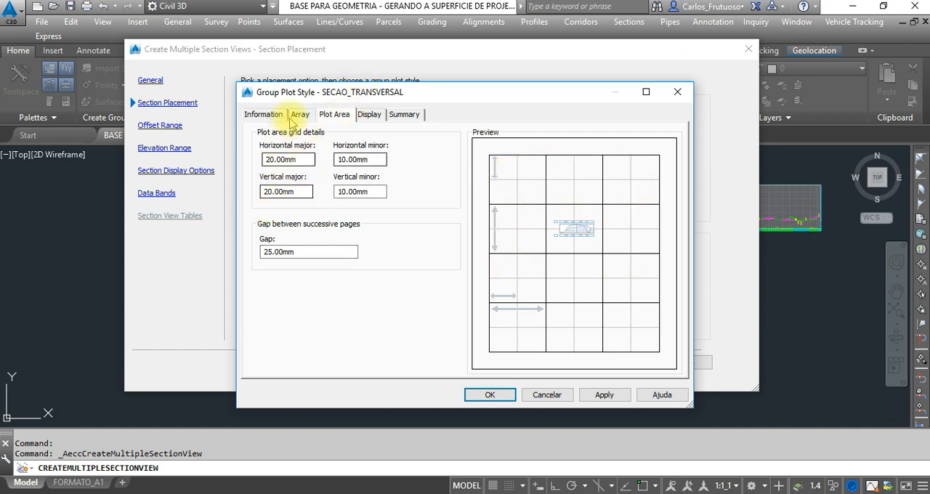
pyautogui.click(364, 116)
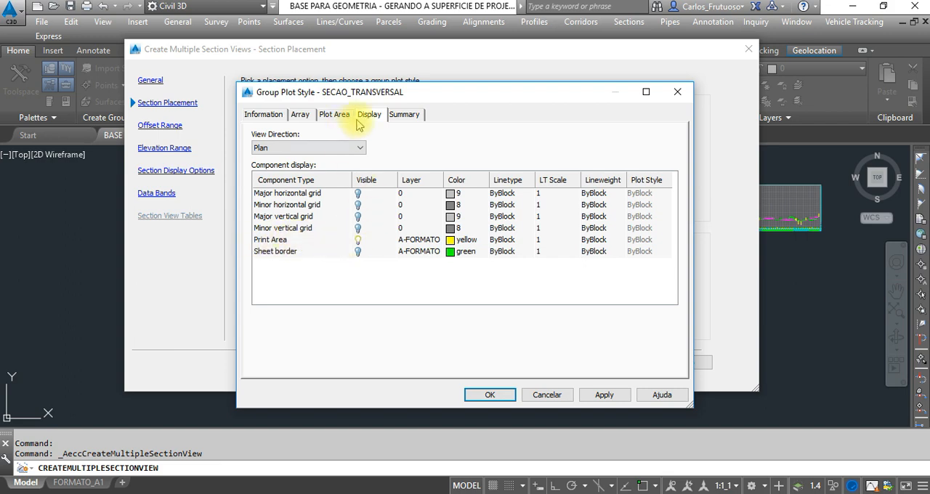
pyautogui.click(280, 114)
pyautogui.click(499, 394)
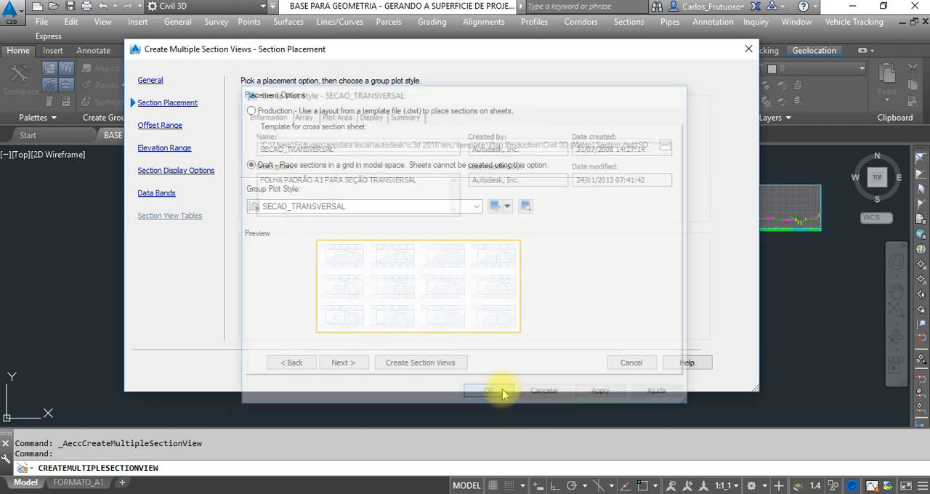
# Keep the automatic offset and elevation ranges, then go on to the section display options and enlarge the dialog to read its columns.
pyautogui.click(344, 362)
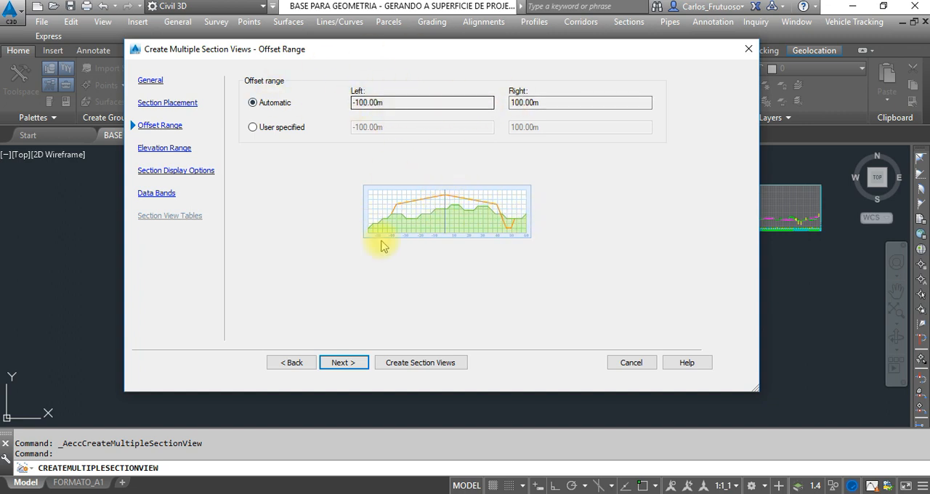
pyautogui.click(343, 363)
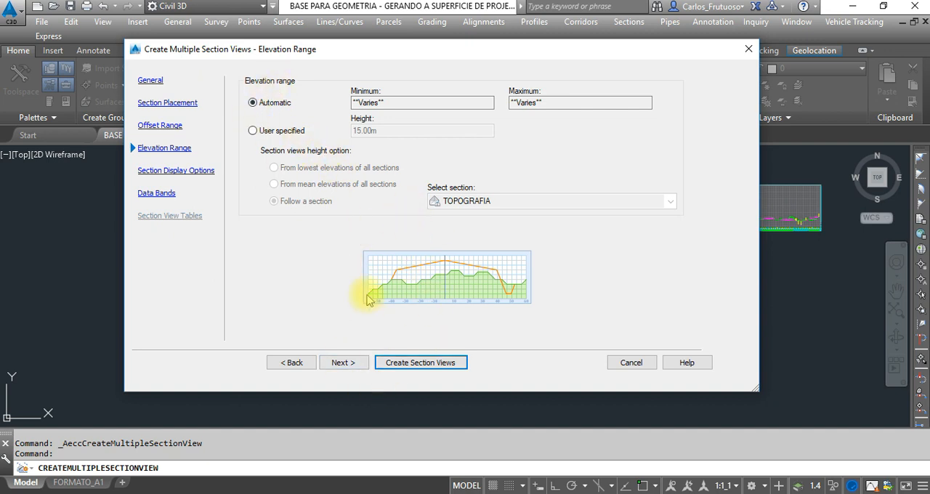
pyautogui.click(346, 364)
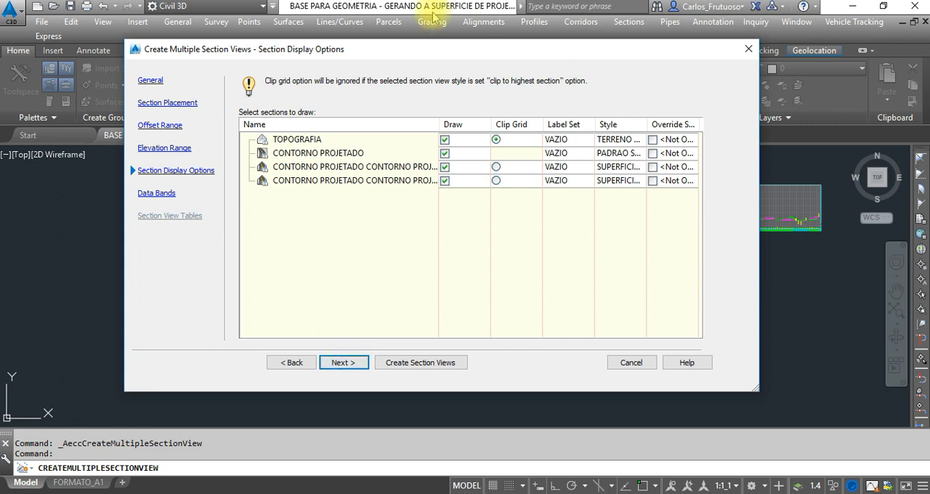
pyautogui.moveTo(758, 390); pyautogui.dragTo(880, 424)
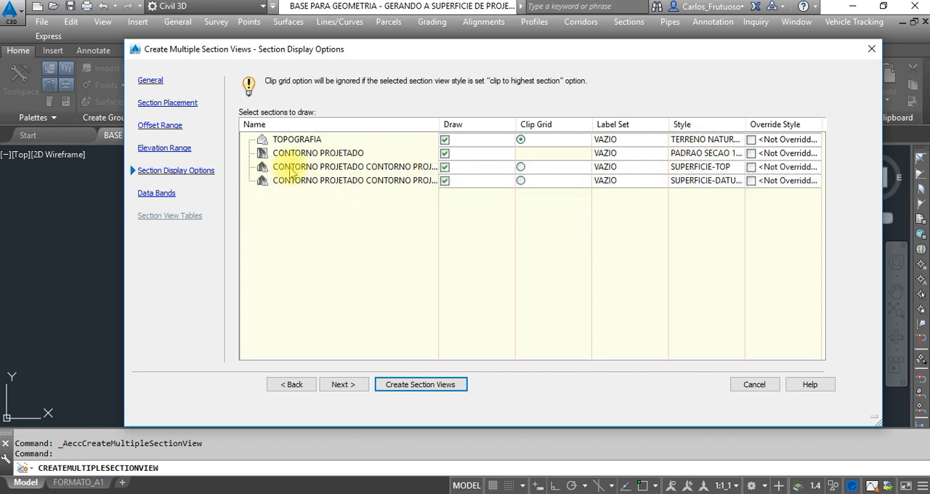
pyautogui.moveTo(514, 52); pyautogui.dragTo(417, 30)
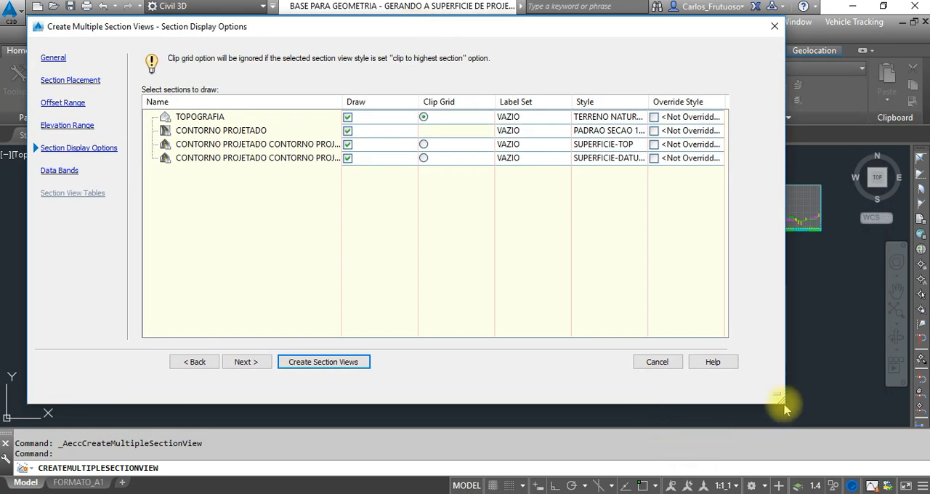
pyautogui.moveTo(781, 402); pyautogui.dragTo(814, 414)
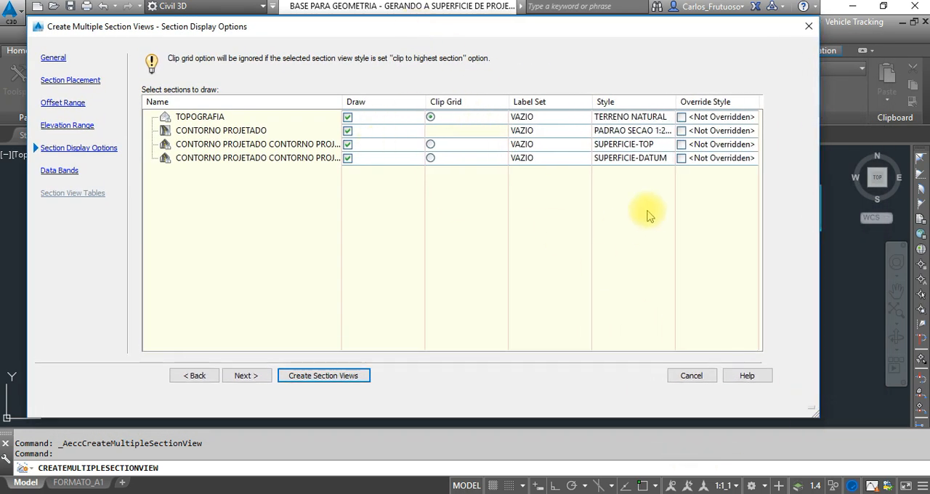
# Assign the DIST.&COTA label set to the CONTORNO PROJETADO corridor section.
pyautogui.click(240, 130)
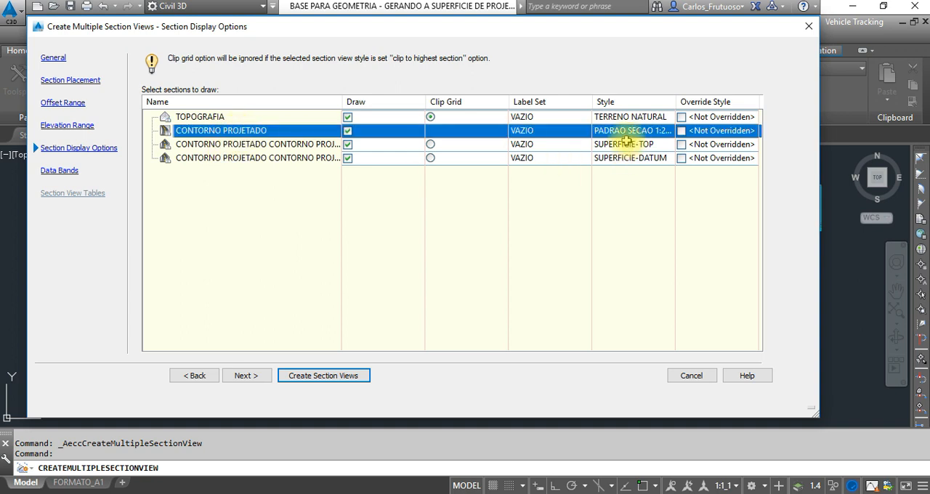
pyautogui.click(548, 133)
pyautogui.click(339, 178)
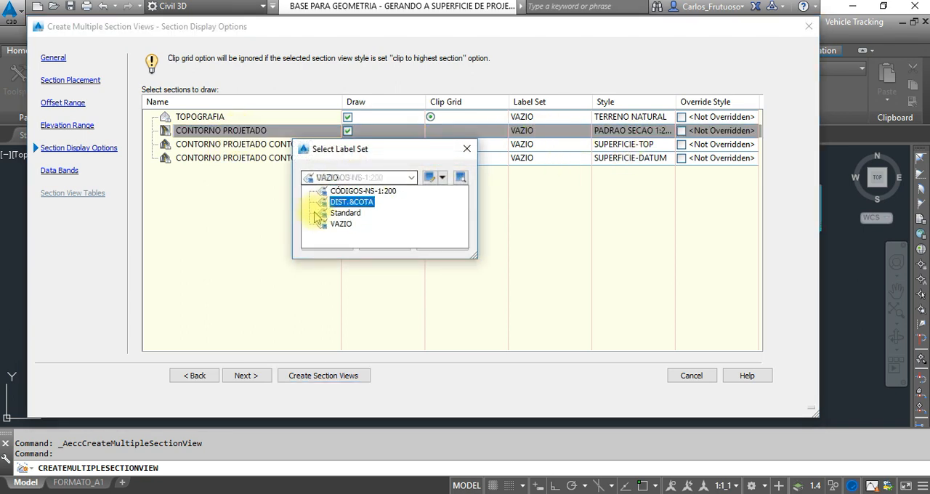
pyautogui.click(361, 191)
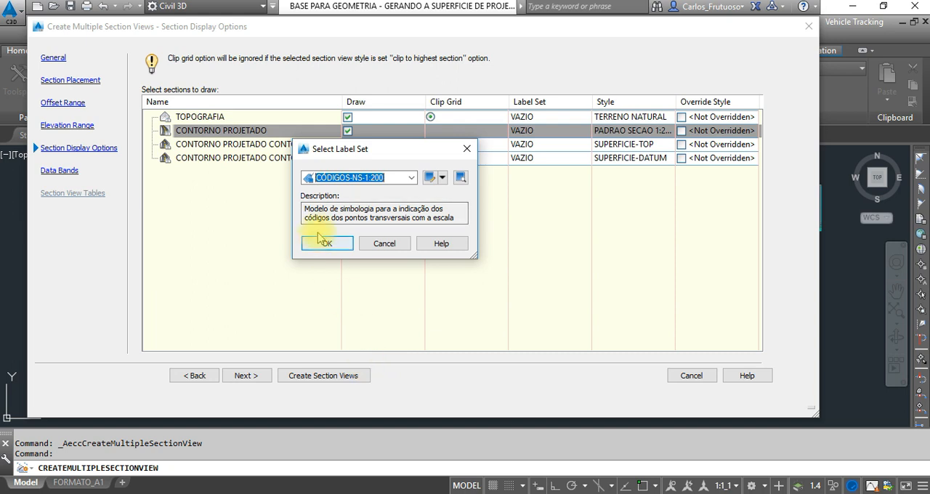
pyautogui.click(364, 178)
pyautogui.click(347, 200)
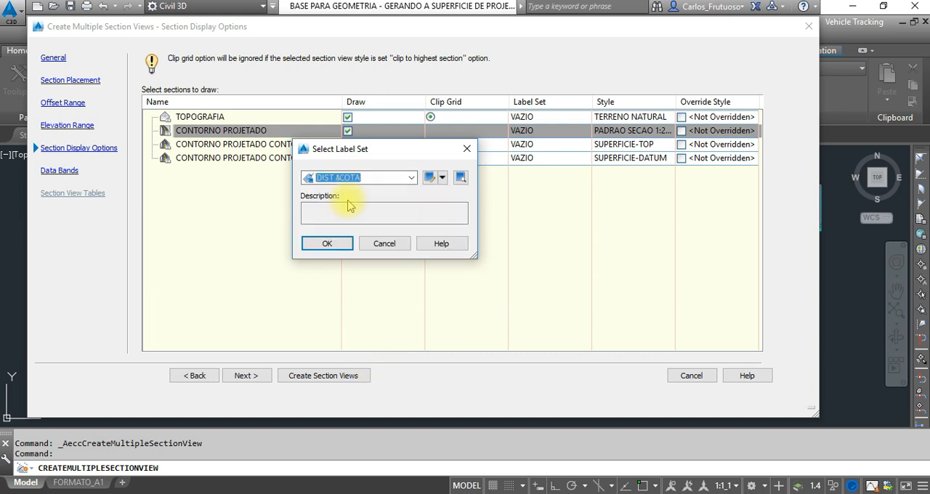
pyautogui.click(327, 244)
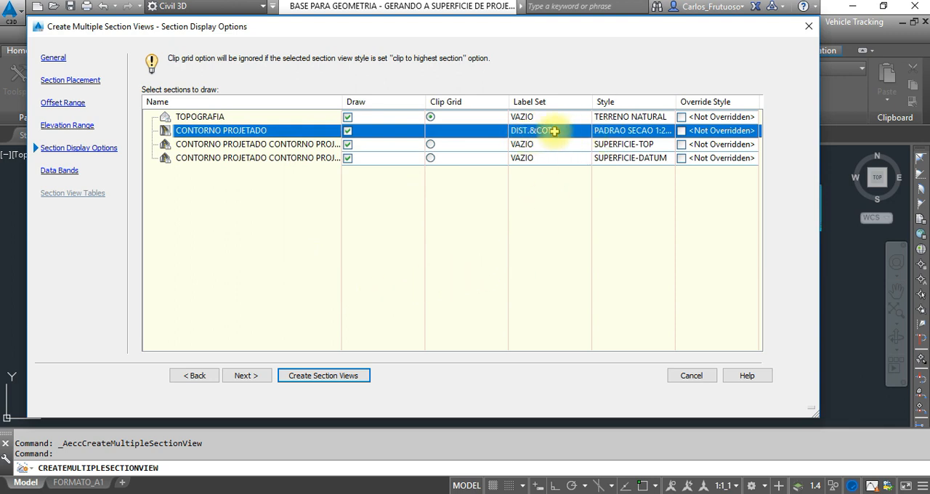
pyautogui.moveTo(552, 129); pyautogui.dragTo(529, 131)
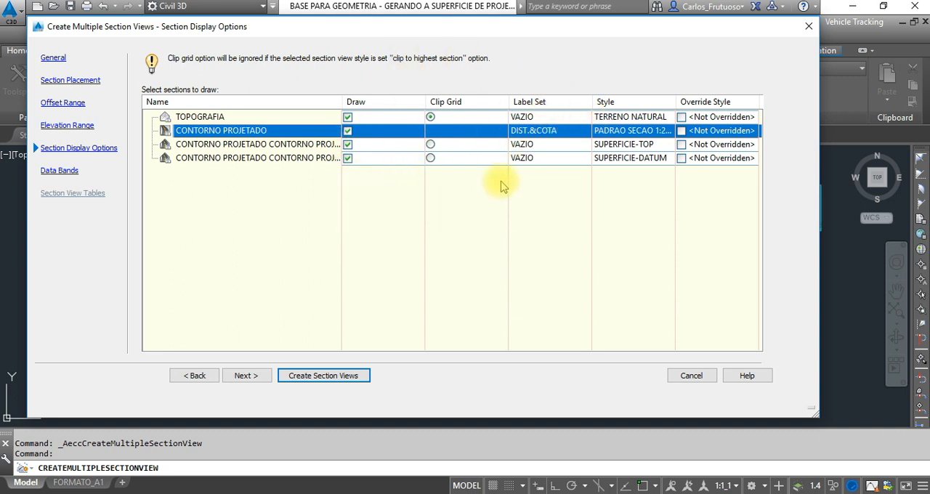
# Go on to the data bands and set the band set to <none>.
pyautogui.click(245, 376)
pyautogui.click(263, 74)
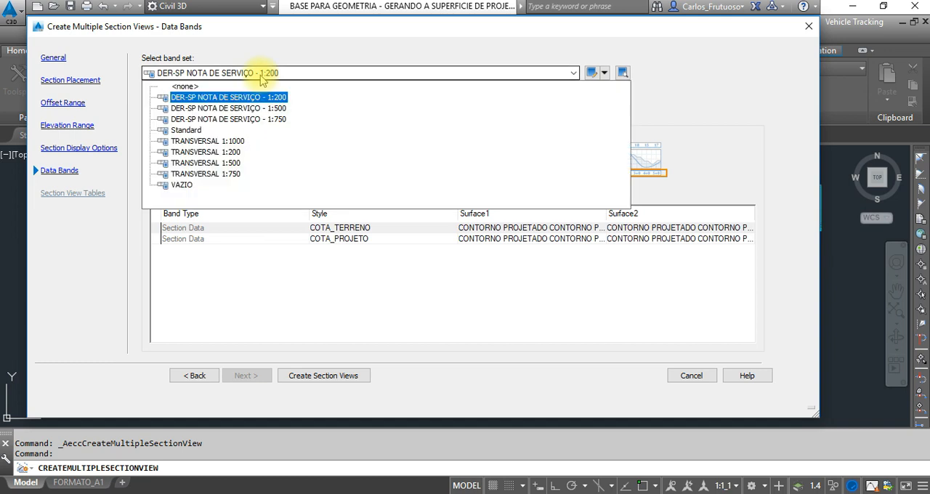
pyautogui.click(219, 31)
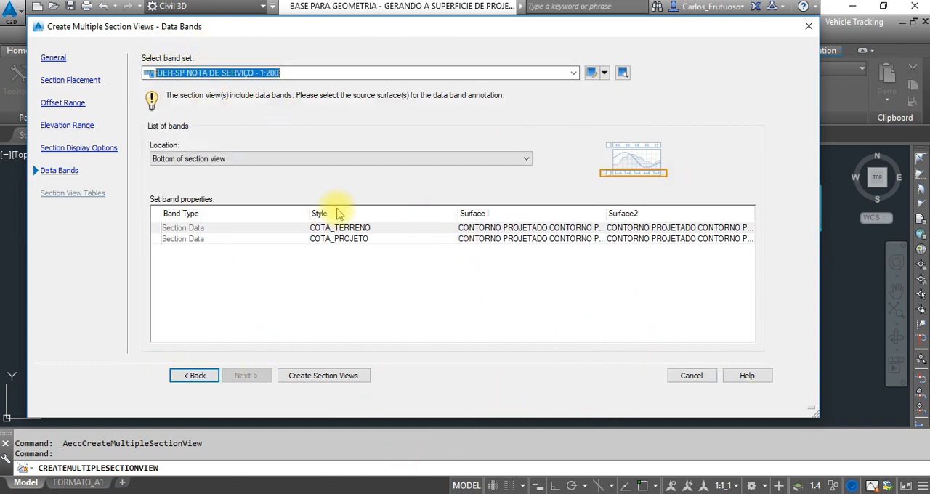
pyautogui.click(273, 73)
pyautogui.click(207, 154)
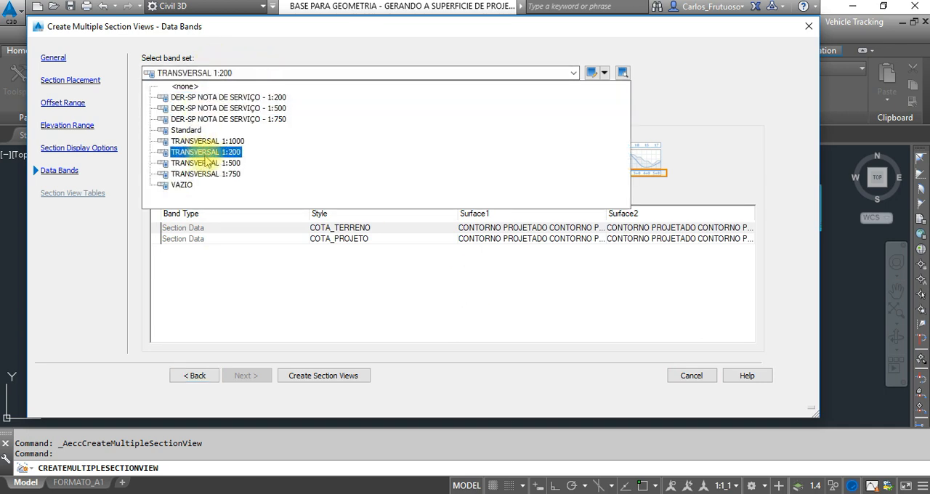
pyautogui.click(210, 87)
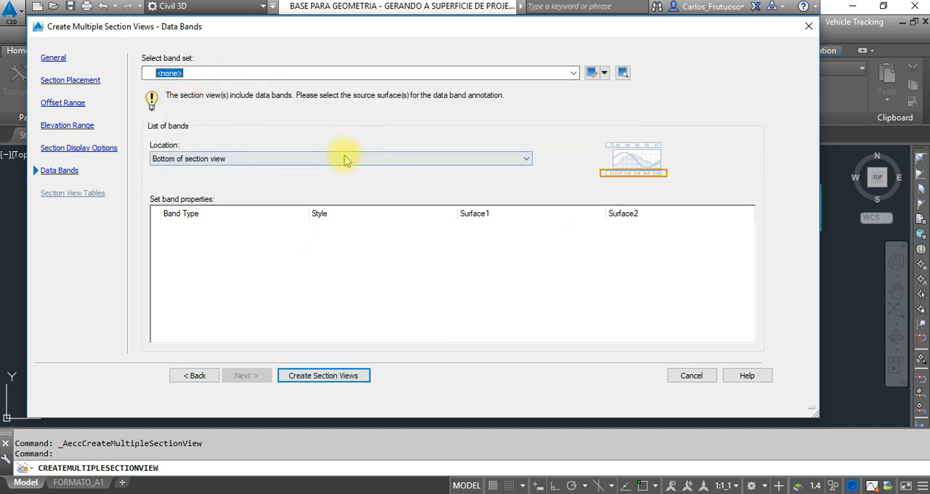
# Create the section views and place their origin in the empty area below the profile view.
pyautogui.click(337, 378)
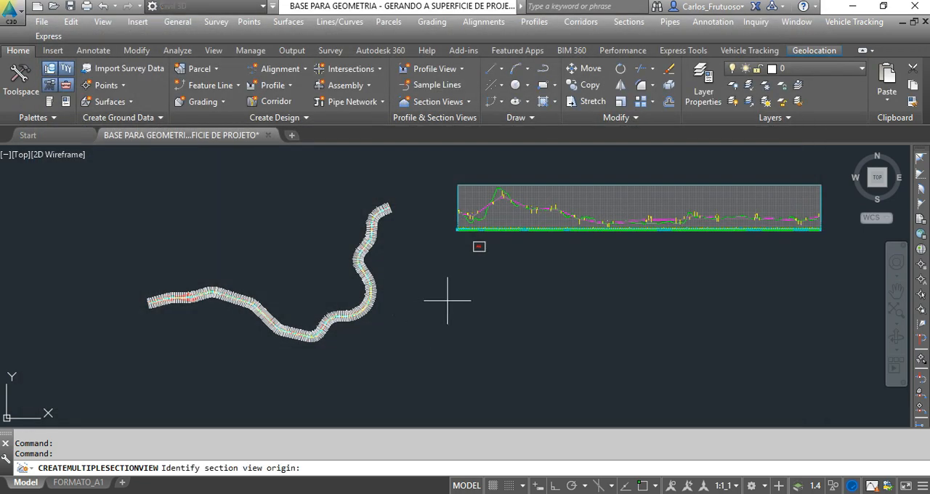
pyautogui.click(459, 283)
pyautogui.click(448, 277)
# Examine the new section view grid and the benched cut slopes of a section in the third column.
pyautogui.scroll(5, 493, 299)
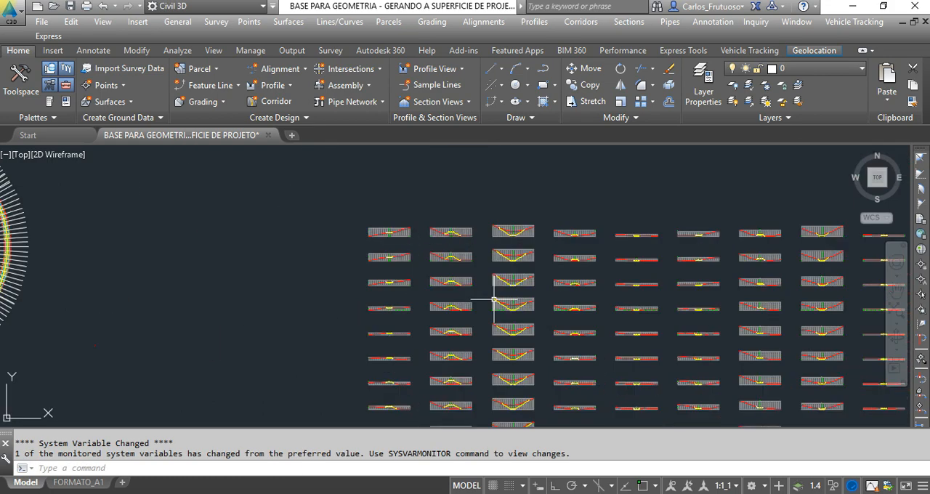
pyautogui.scroll(12, 523, 283)
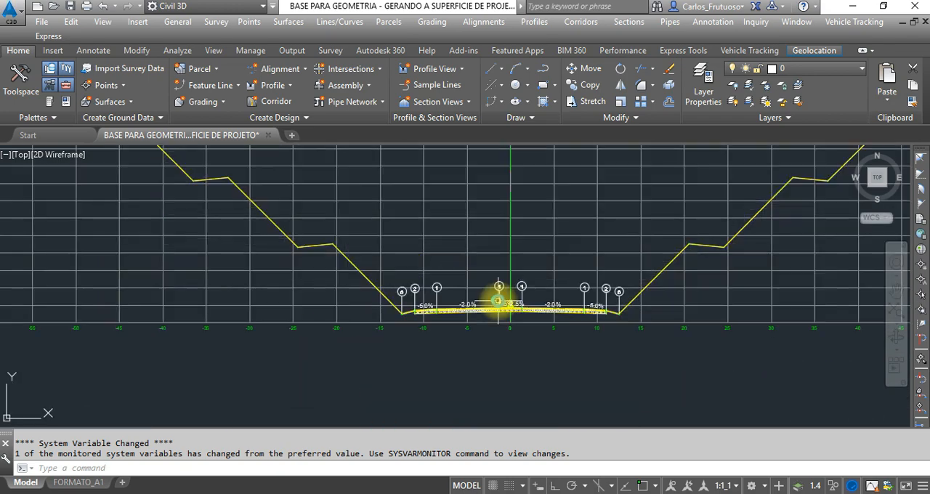
pyautogui.scroll(-5, 484, 309)
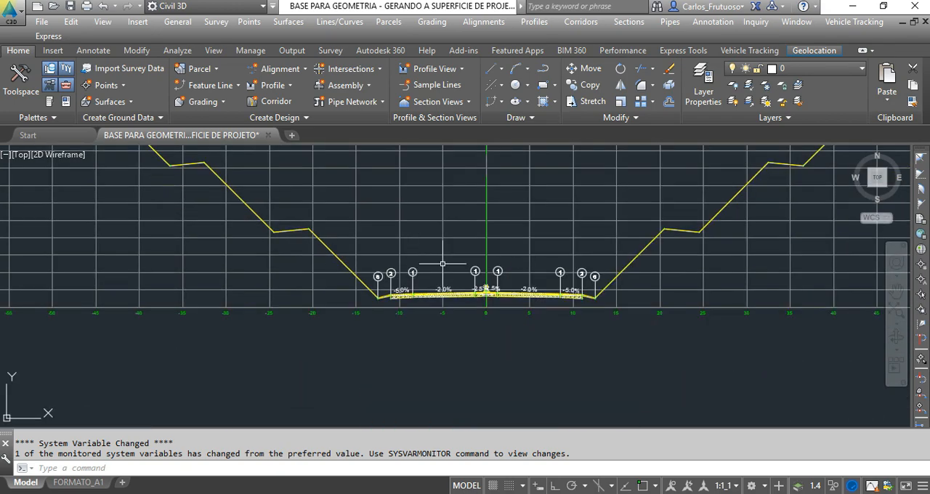
pyautogui.scroll(4, 317, 189)
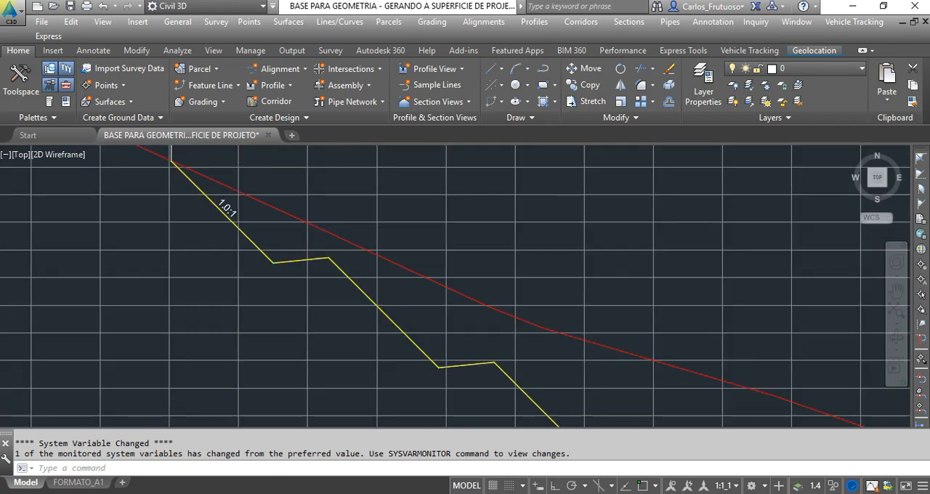
pyautogui.scroll(-6, 332, 228)
pyautogui.scroll(4, 354, 263)
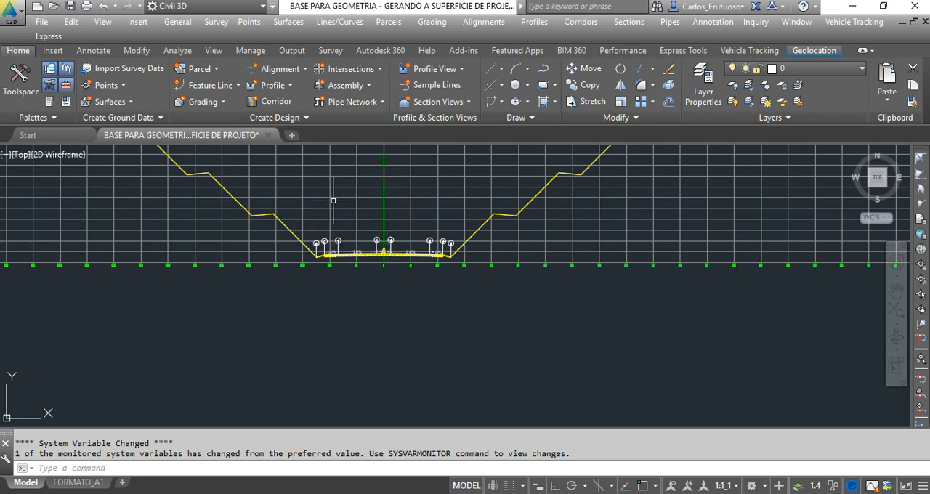
# Inspect the point code and cross-slope labels along the road platform of the cut section.
pyautogui.scroll(2, 311, 185)
pyautogui.scroll(4, 414, 283)
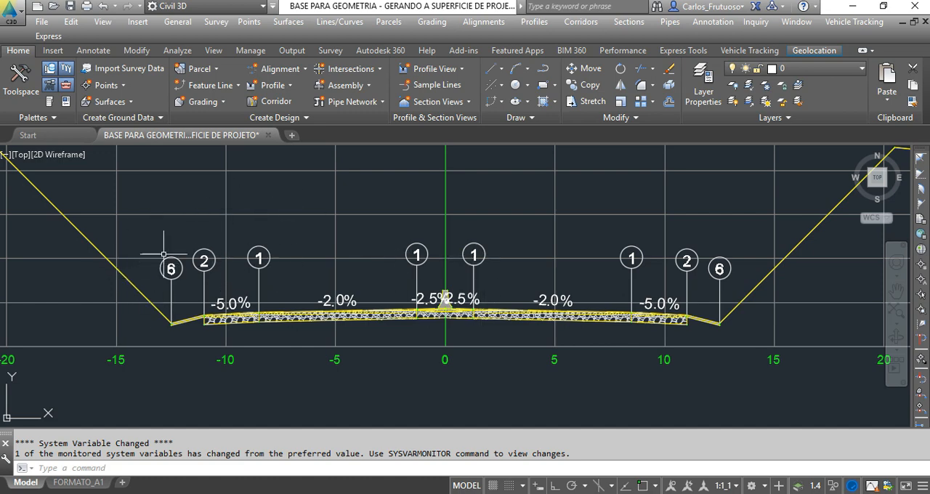
pyautogui.scroll(5, 171, 269)
pyautogui.scroll(-5, 185, 229)
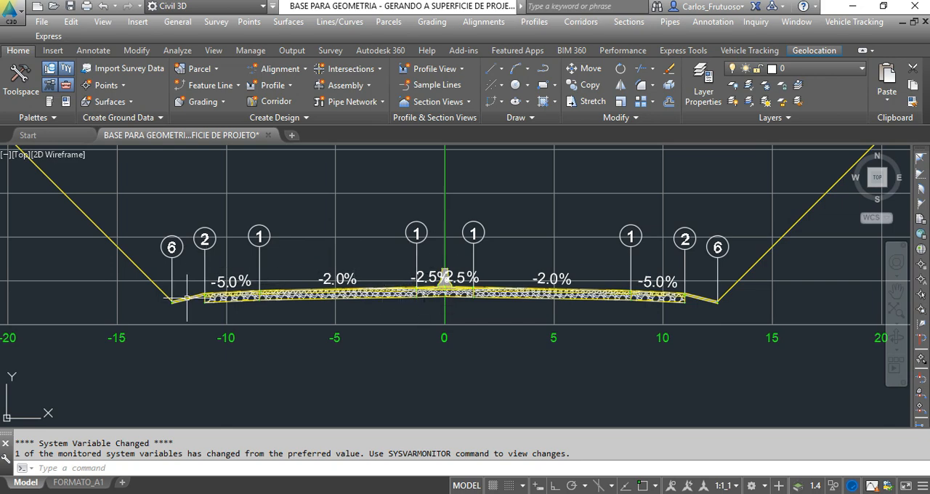
pyautogui.scroll(-4, 356, 327)
pyautogui.scroll(-2, 254, 292)
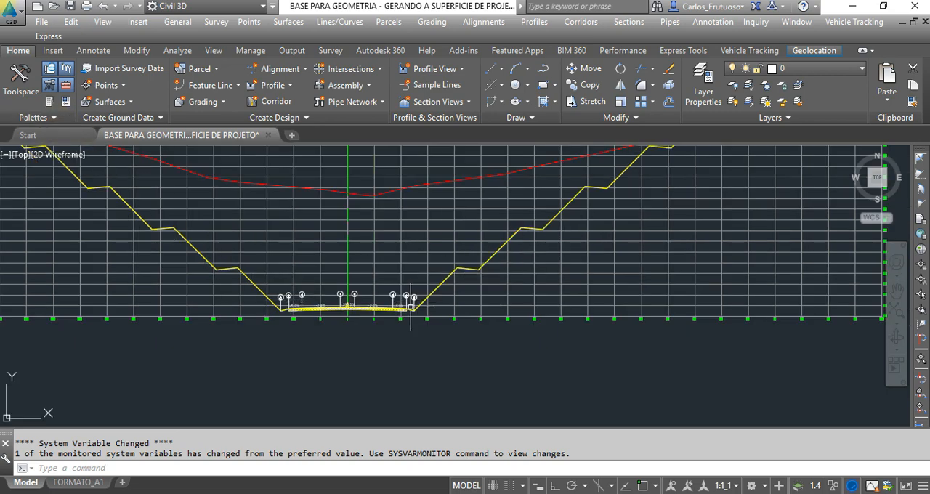
pyautogui.scroll(-2, 468, 310)
pyautogui.scroll(-4, 382, 322)
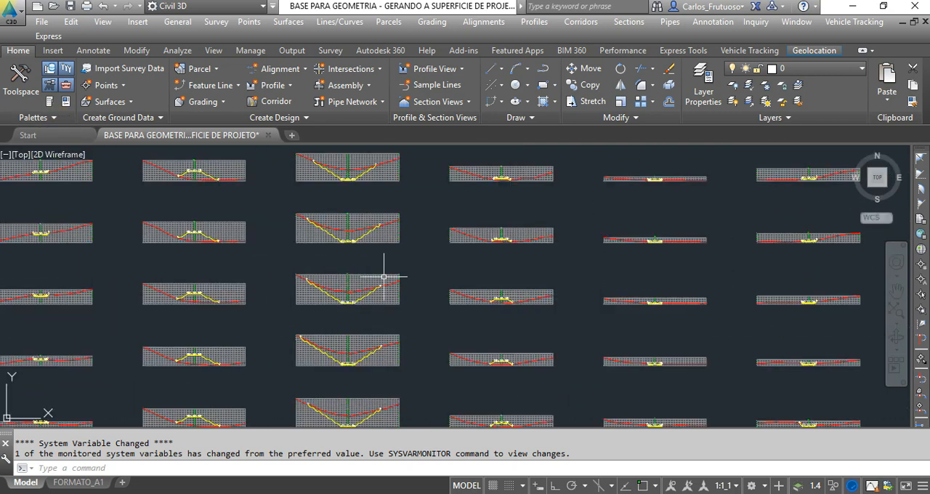
# Highlight the datum surface line in a fill section and follow it beneath the pavement layers.
pyautogui.scroll(8, 501, 309)
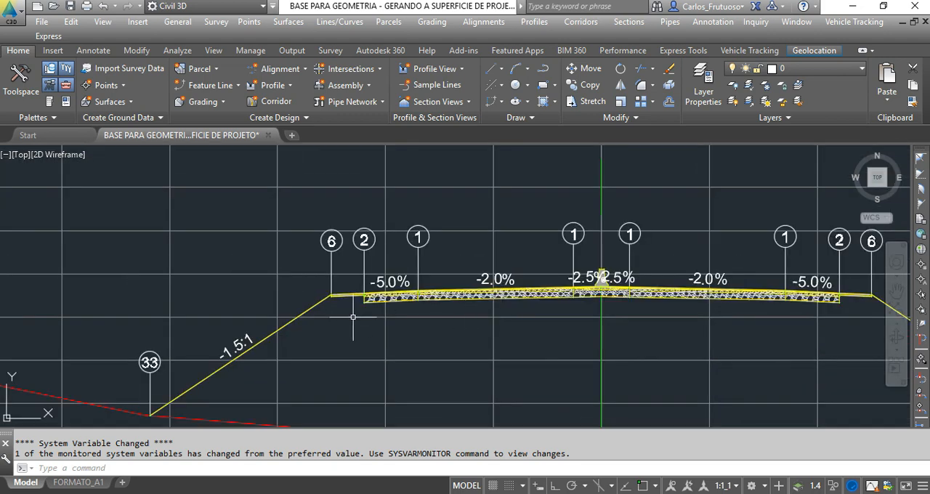
pyautogui.click(314, 305)
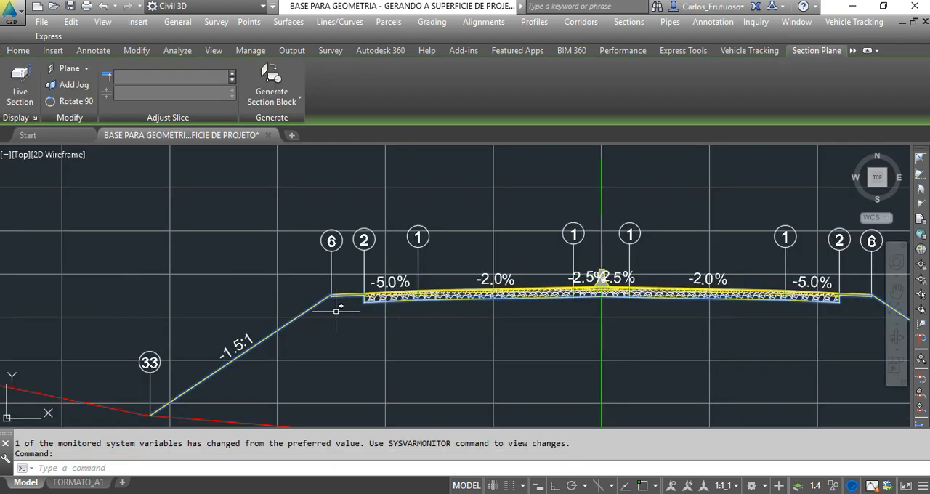
pyautogui.scroll(4, 370, 311)
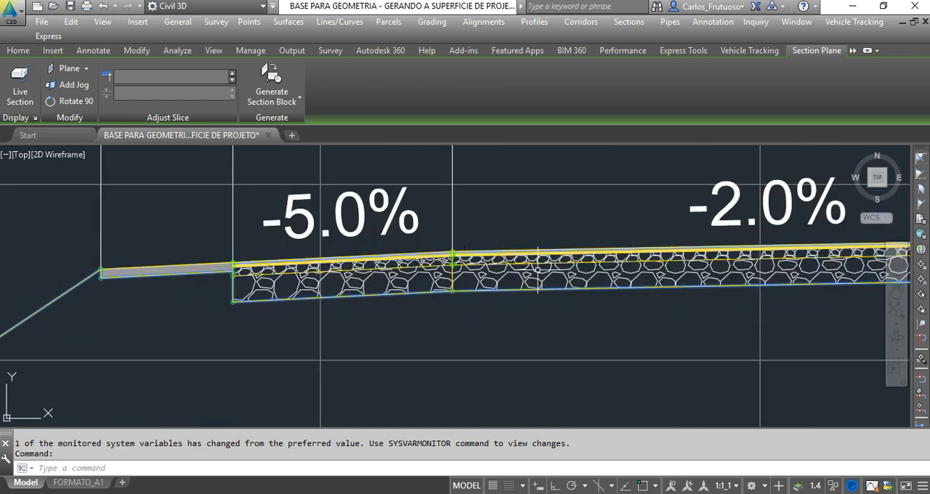
pyautogui.scroll(-2, 469, 245)
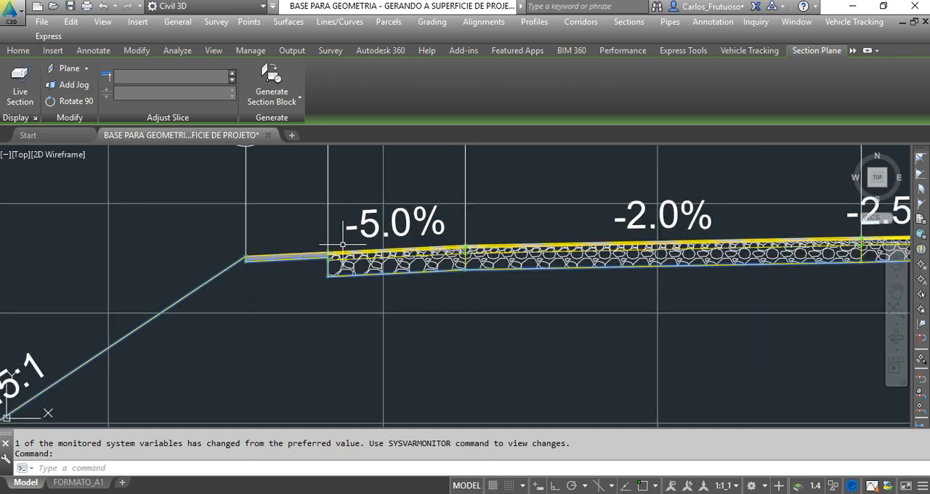
pyautogui.scroll(2, 343, 245)
pyautogui.press('Escape')
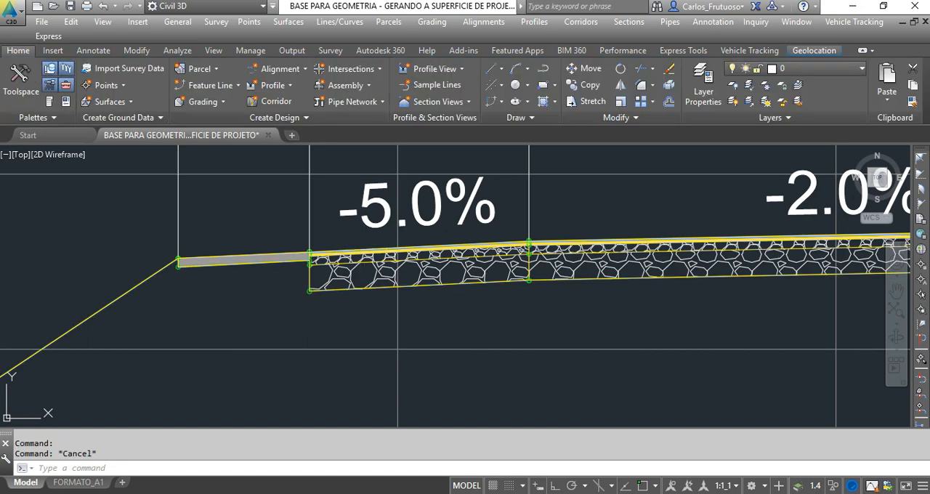
# Highlight the top surface line of the fill section and follow it over the pavement to the opposite side slope.
pyautogui.scroll(-4, 273, 284)
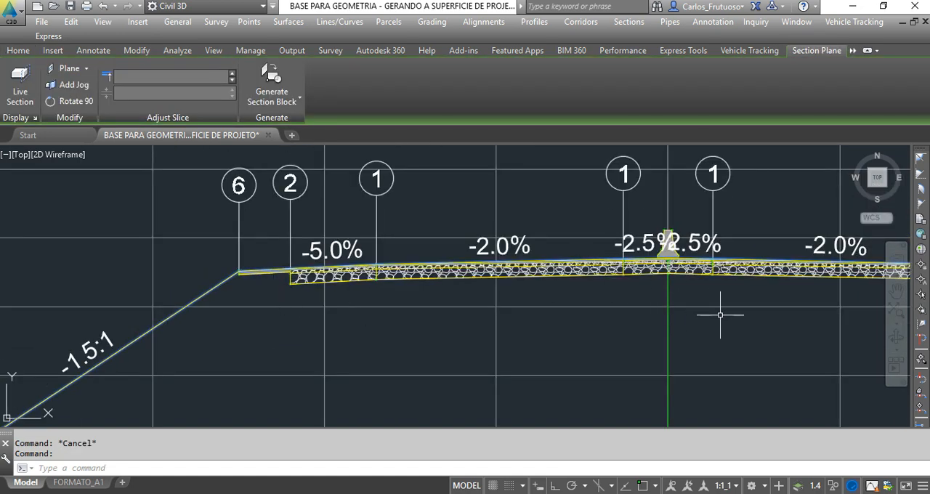
pyautogui.moveTo(720, 315); pyautogui.dragTo(409, 314, button='middle')
pyautogui.moveTo(675, 287); pyautogui.dragTo(571, 287, button='middle')
pyautogui.scroll(5, 614, 279)
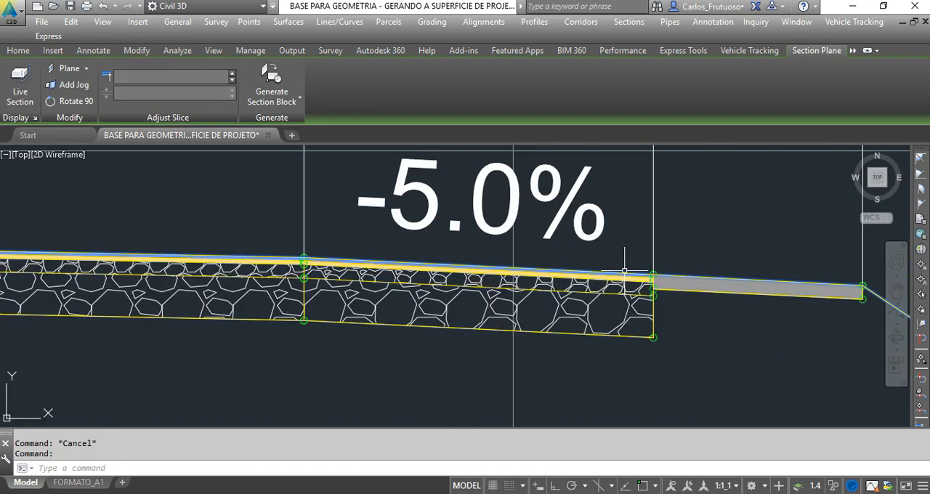
pyautogui.scroll(-8, 581, 287)
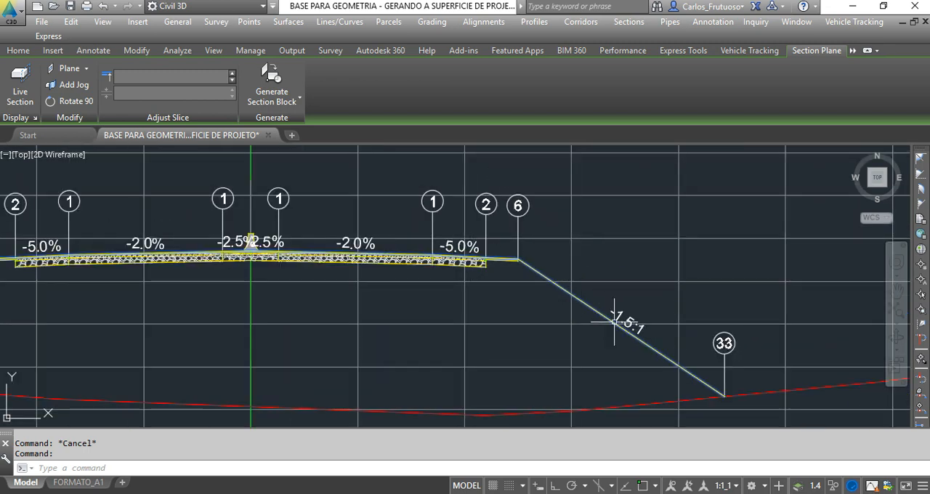
pyautogui.scroll(-6, 691, 380)
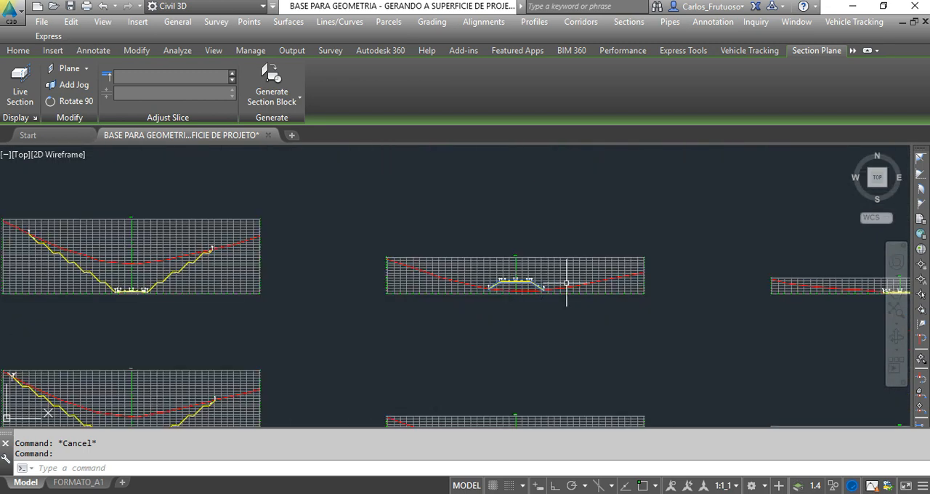
# Examine the deep benched cut section, from its road platform labels to the slope label on the uppermost bench.
pyautogui.scroll(5, 187, 297)
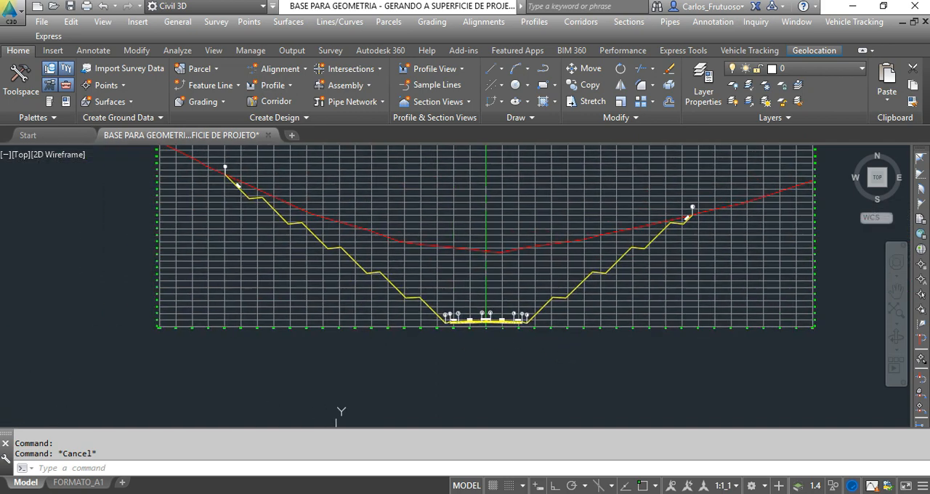
pyautogui.scroll(2, 447, 310)
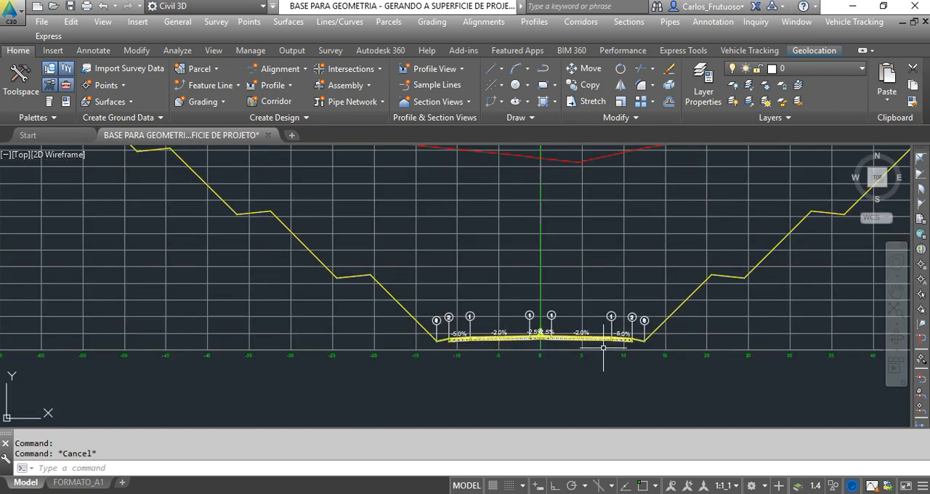
pyautogui.scroll(-1, 511, 369)
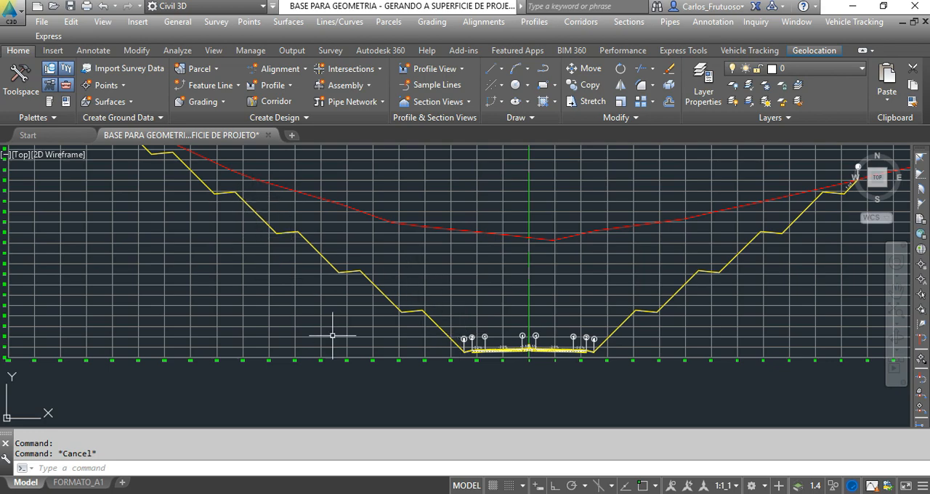
pyautogui.moveTo(332, 332); pyautogui.dragTo(388, 395, button='middle')
pyautogui.scroll(3, 157, 175)
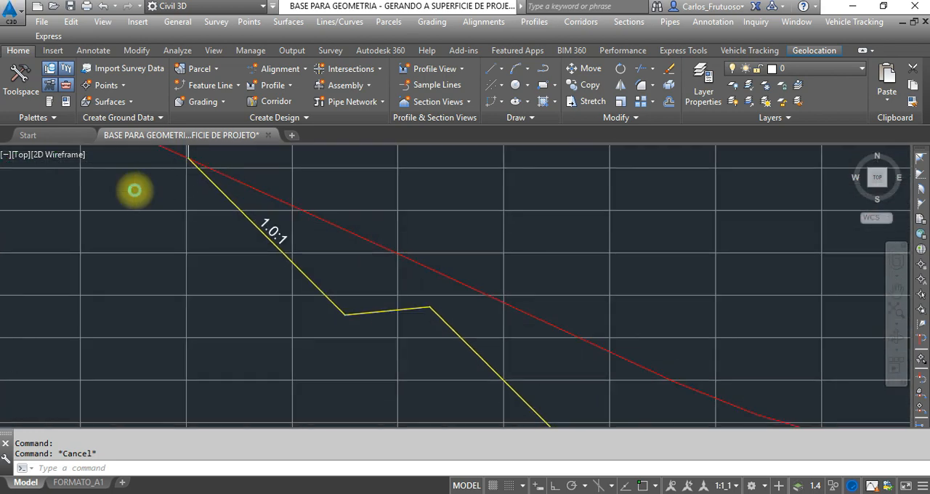
pyautogui.moveTo(135, 191); pyautogui.dragTo(230, 208, button='middle')
# Examine a shallower cut section in another column of the grid and the slope label beside its daylight point.
pyautogui.scroll(-5, 231, 208)
pyautogui.scroll(-4, 466, 232)
pyautogui.scroll(-1, 650, 305)
pyautogui.scroll(10, 741, 315)
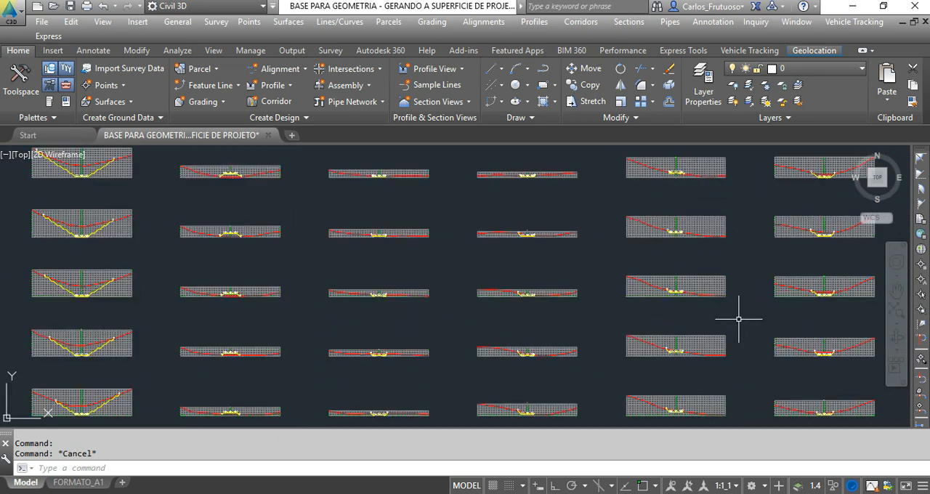
pyautogui.moveTo(807, 312); pyautogui.dragTo(405, 339, button='middle')
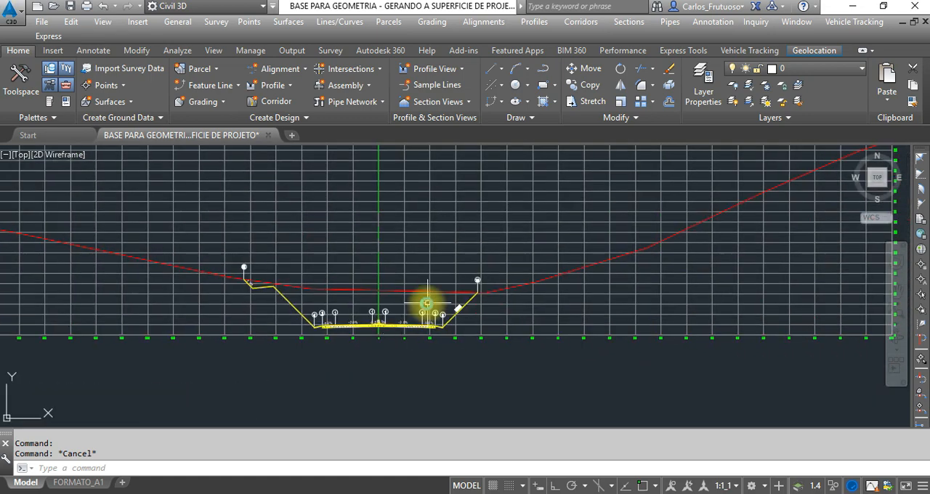
pyautogui.scroll(4, 426, 303)
pyautogui.moveTo(34, 280); pyautogui.dragTo(311, 296, button='middle')
pyautogui.scroll(4, 257, 269)
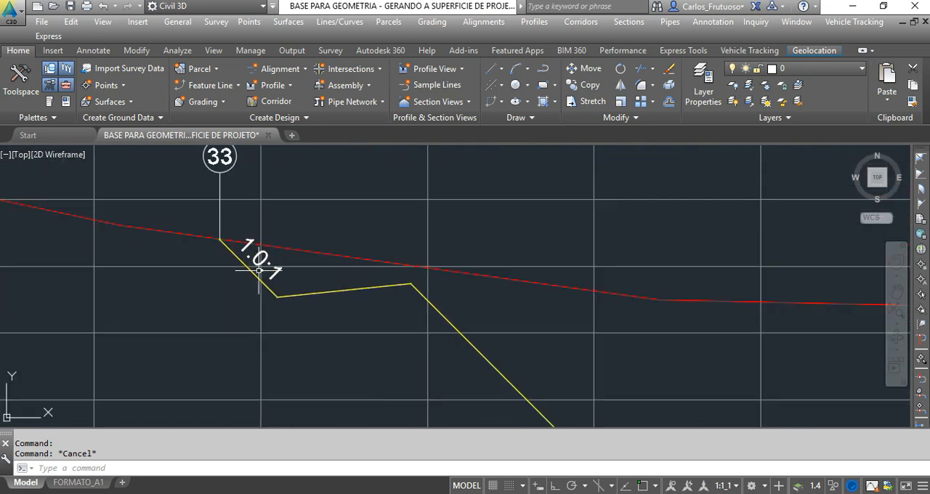
# Inspect the point codes, cross-slope labels and side-slope labels of a low mixed cut-and-fill section.
pyautogui.scroll(-10, 255, 269)
pyautogui.scroll(-8, 436, 269)
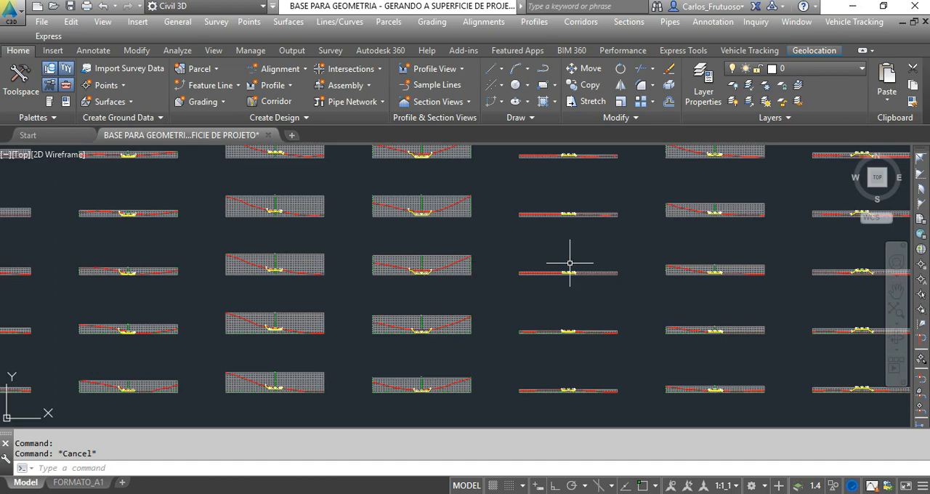
pyautogui.scroll(10, 569, 263)
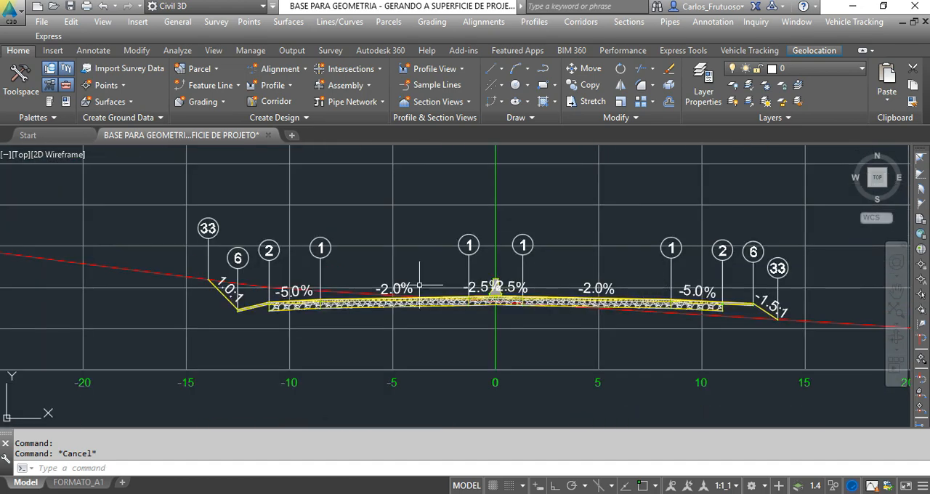
pyautogui.scroll(-12, 419, 286)
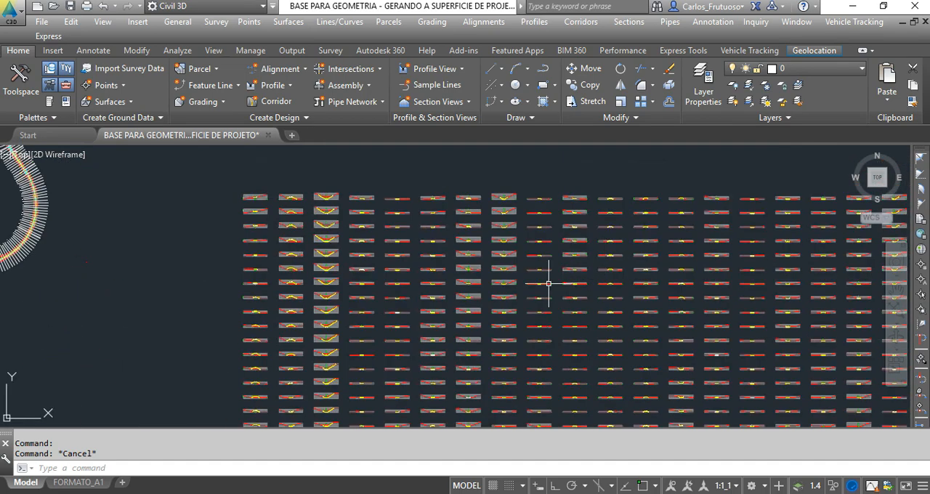
# Review the full layout of section views and profile, and inspect the corridor in plan around station 145.
pyautogui.scroll(-4, 416, 222)
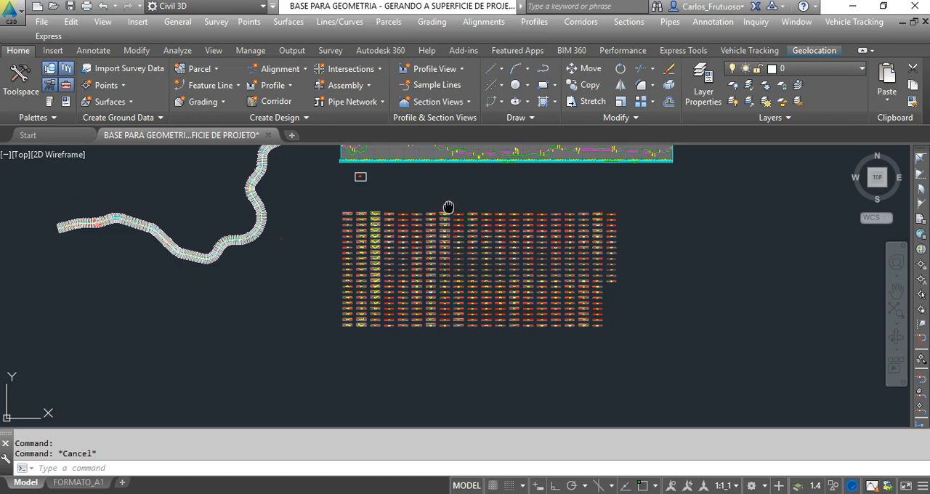
pyautogui.moveTo(448, 207)
pyautogui.mouseDown(button='middle')
pyautogui.moveTo(480, 263)
pyautogui.moveTo(450, 260)
pyautogui.mouseUp(button='middle')
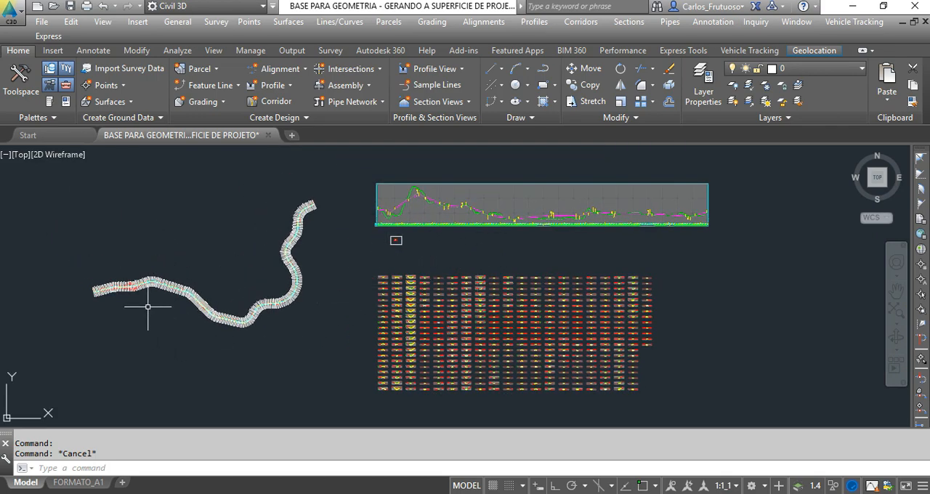
pyautogui.scroll(3, 150, 307)
pyautogui.scroll(5, 264, 352)
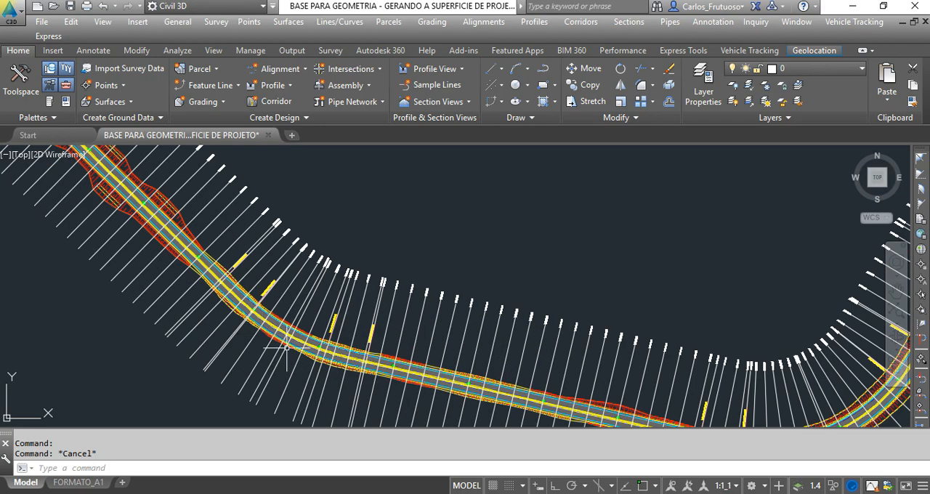
pyautogui.scroll(5, 317, 361)
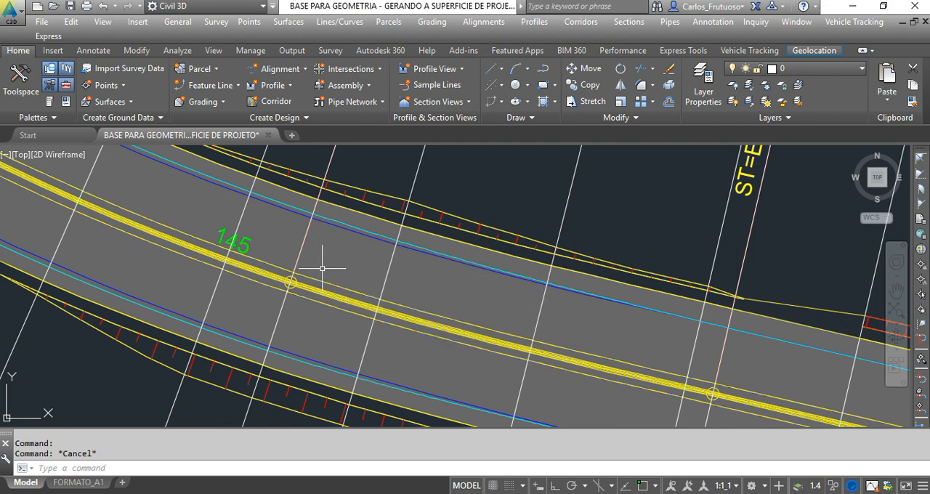
# Open the target mapping of the CONTORNO PROJETADO corridor's SEÇÃO DE PROJETO region at its width or offset targets.
pyautogui.scroll(-2, 345, 263)
pyautogui.click(335, 262)
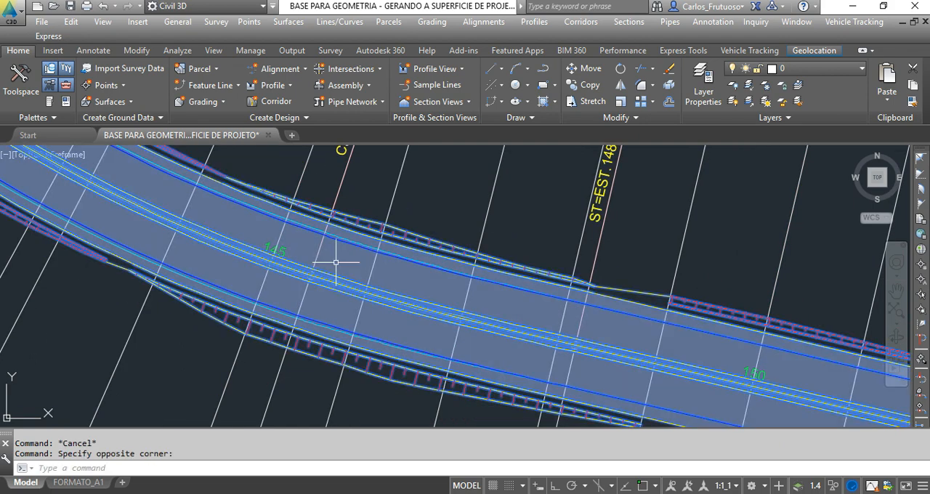
pyautogui.rightClick(336, 261)
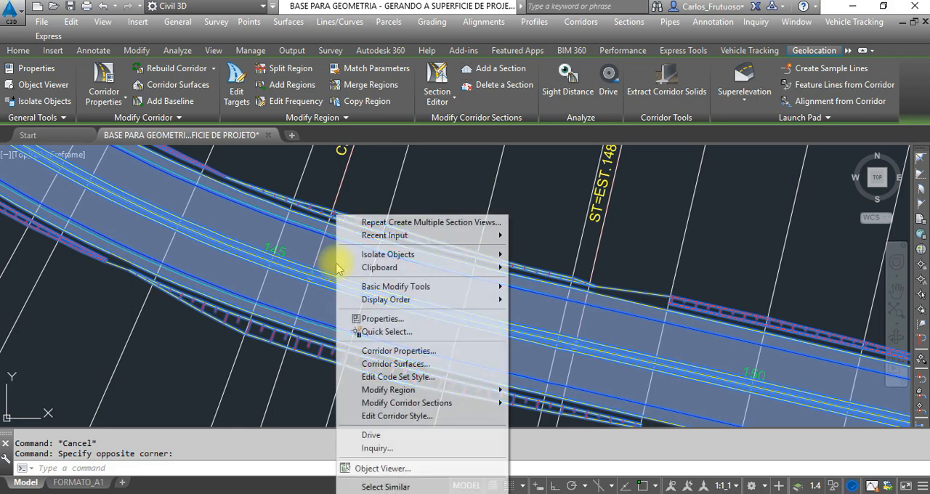
pyautogui.click(414, 352)
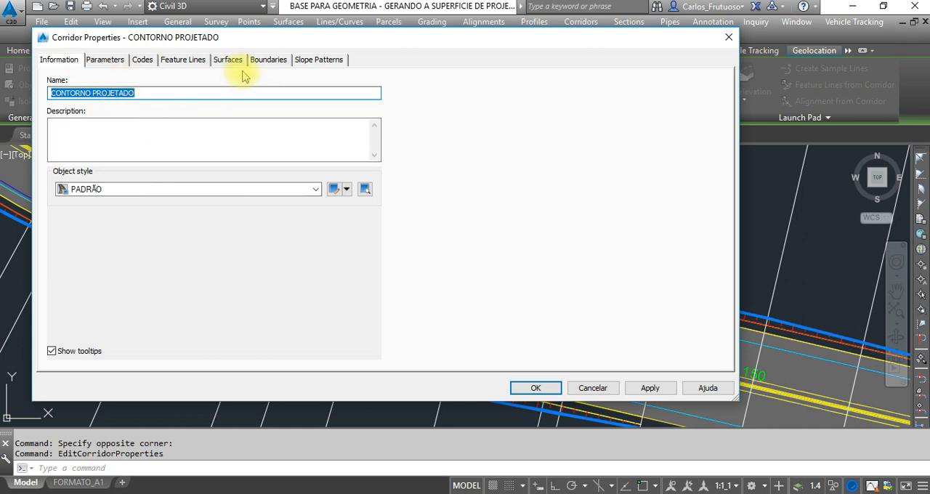
pyautogui.click(115, 64)
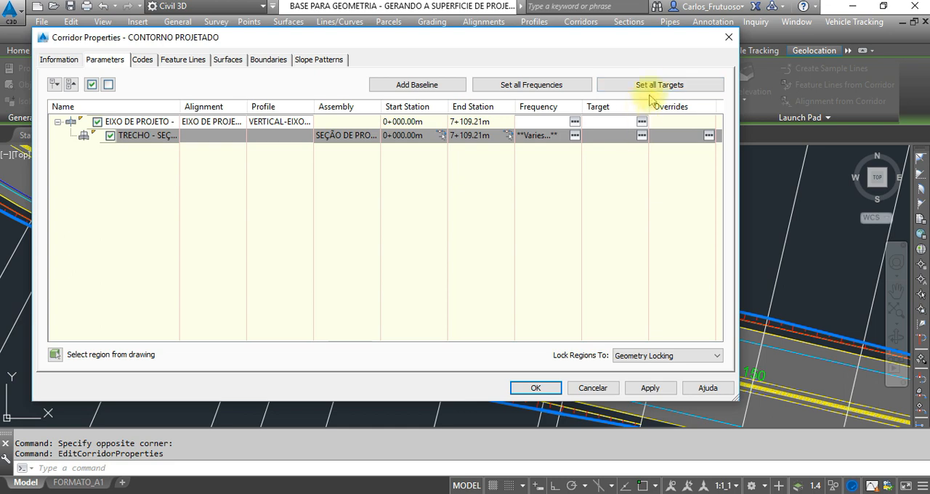
pyautogui.click(642, 135)
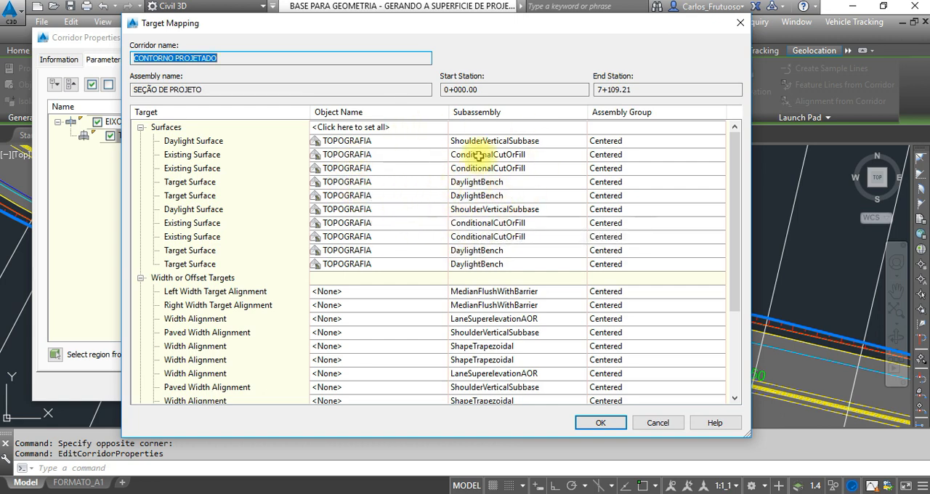
pyautogui.scroll(-2, 412, 172)
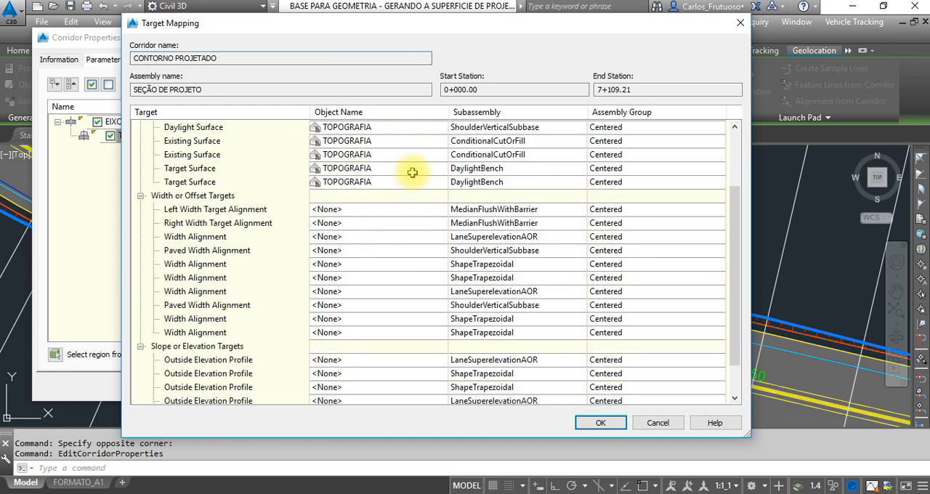
# Set the first LaneSuperelevationAOR width target to the EIXO DE PROJETO-Right-8.500 alignment.
pyautogui.click(342, 240)
pyautogui.click(557, 46)
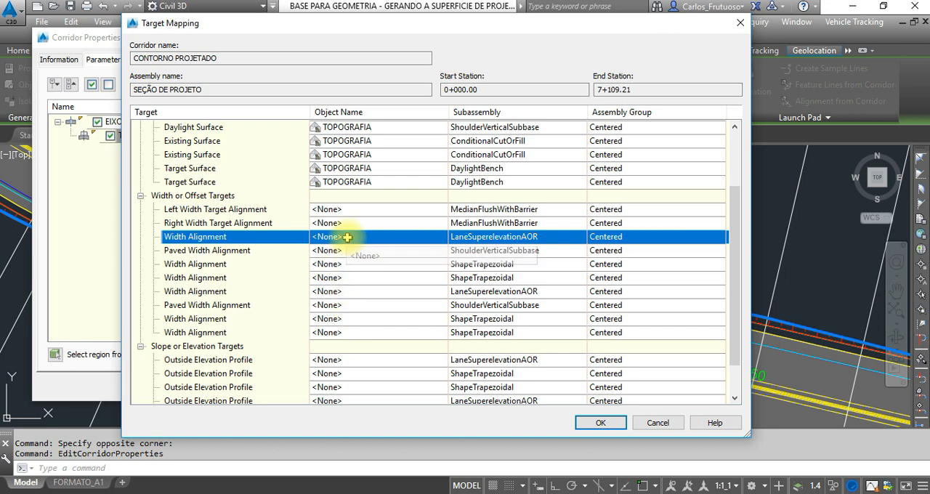
pyautogui.click(347, 237)
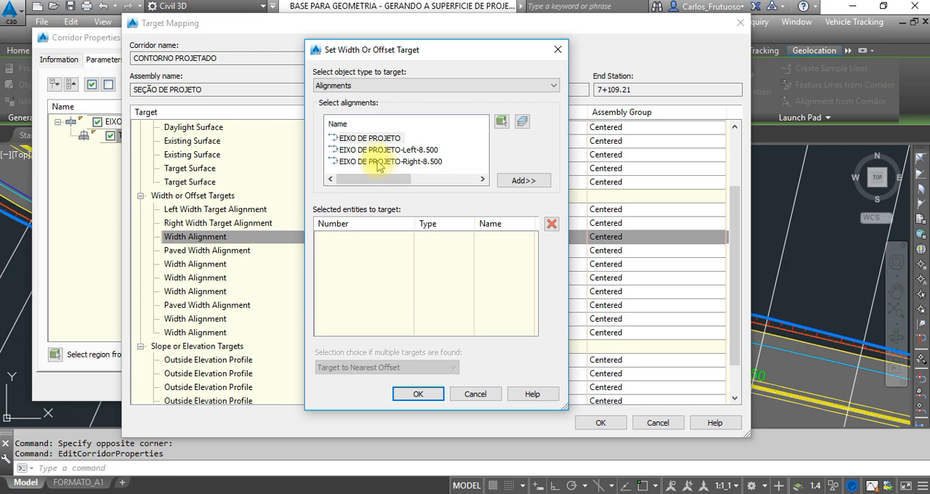
pyautogui.click(378, 162)
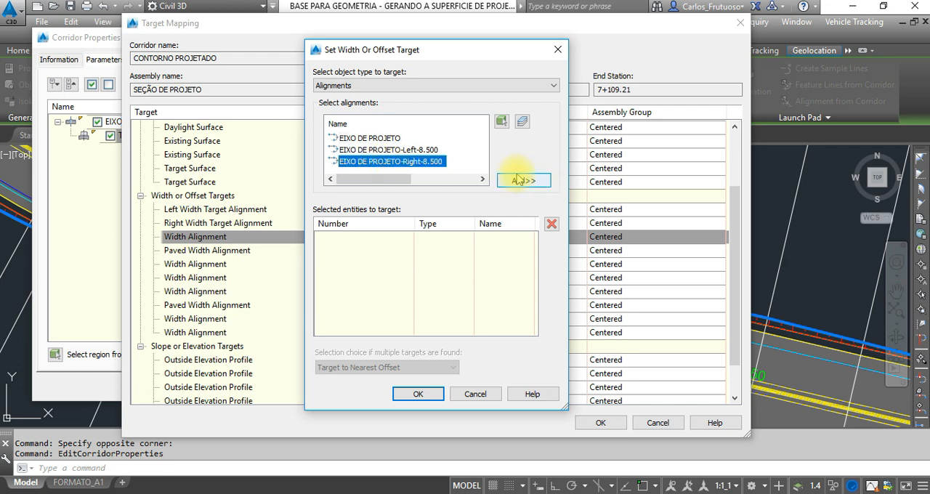
pyautogui.click(523, 180)
pyautogui.click(421, 393)
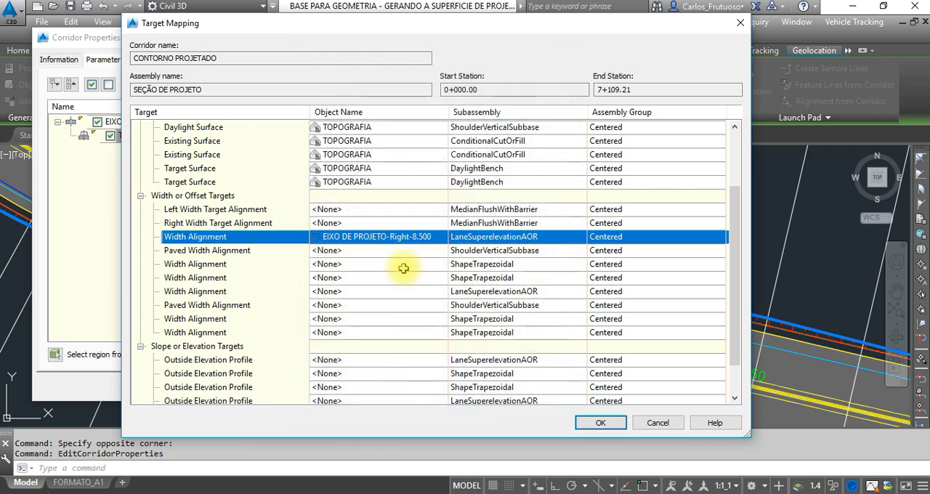
# Set the second LaneSuperelevationAOR width target to the EIXO DE PROJETO-Left-8.500 alignment.
pyautogui.click(367, 294)
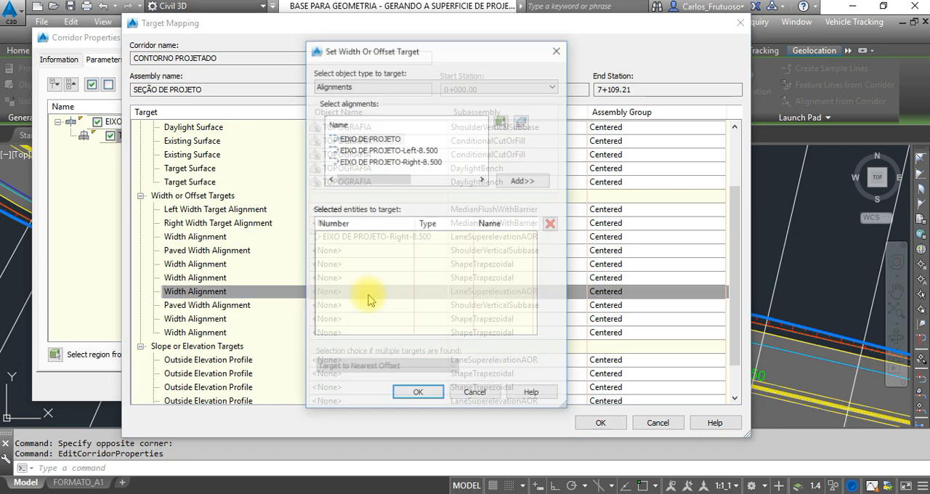
pyautogui.click(385, 150)
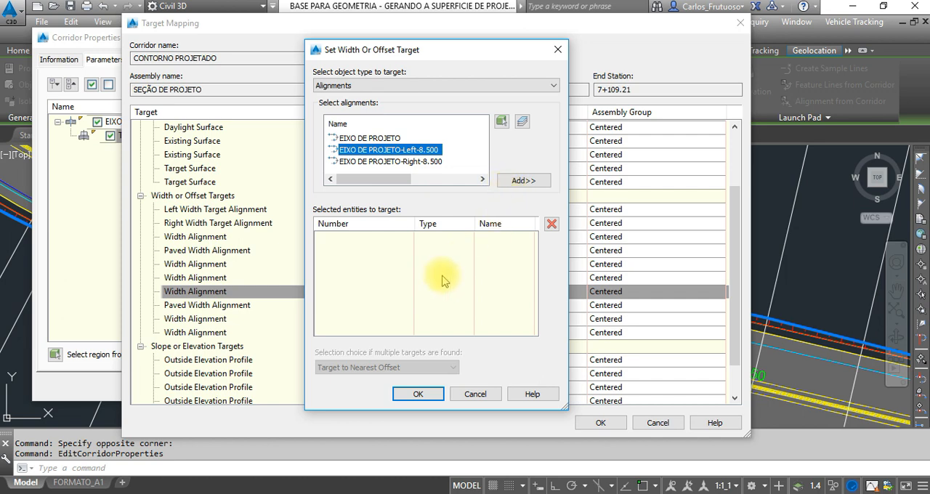
pyautogui.click(532, 184)
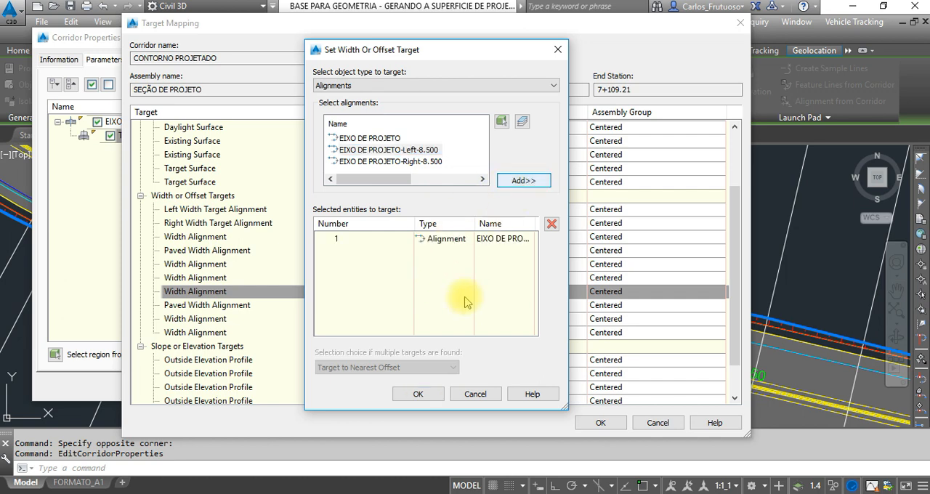
pyautogui.click(418, 394)
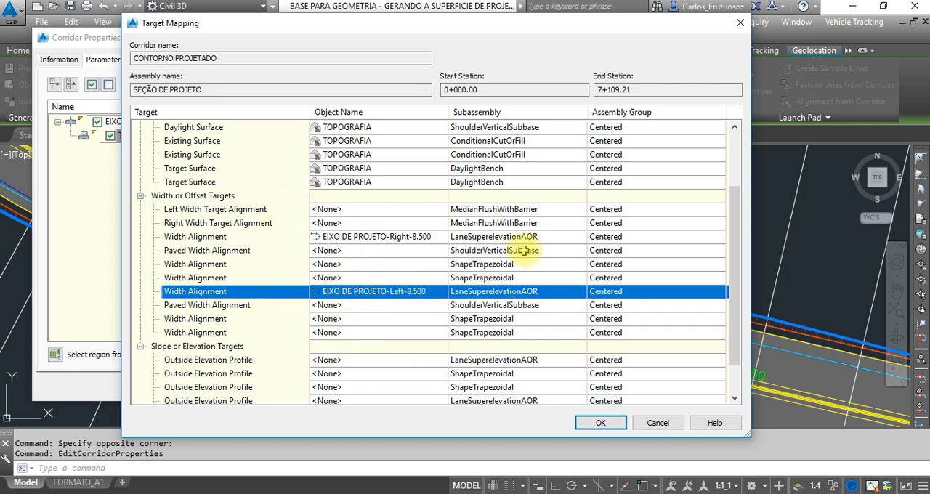
# Review the width target assigned to the first LaneSuperelevationAOR subassembly.
pyautogui.click(616, 251)
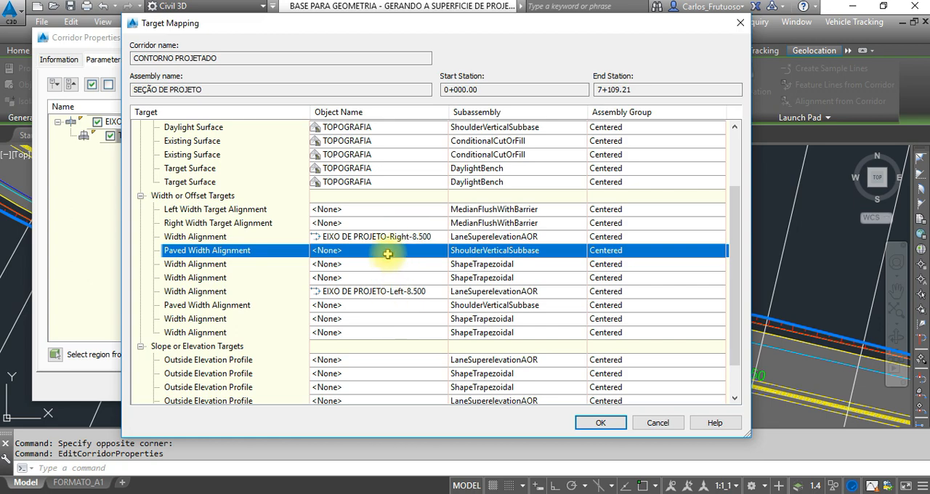
pyautogui.doubleClick(374, 237)
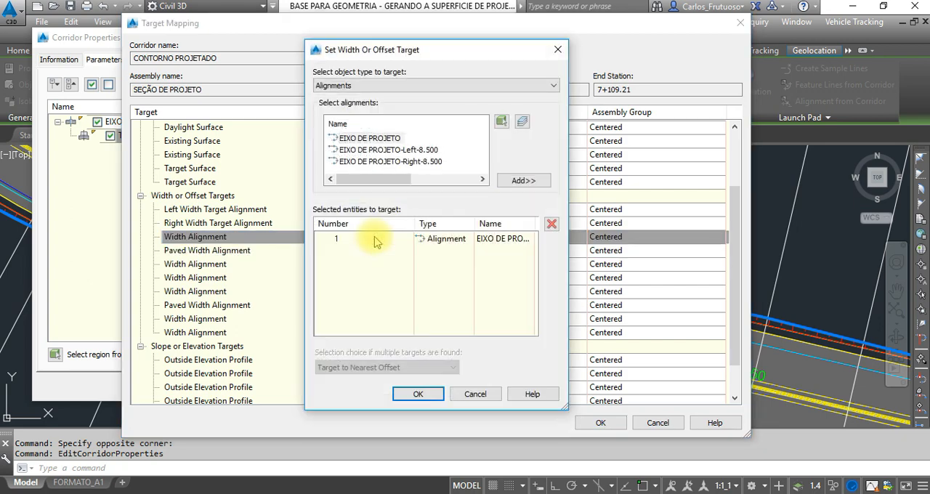
pyautogui.click(558, 49)
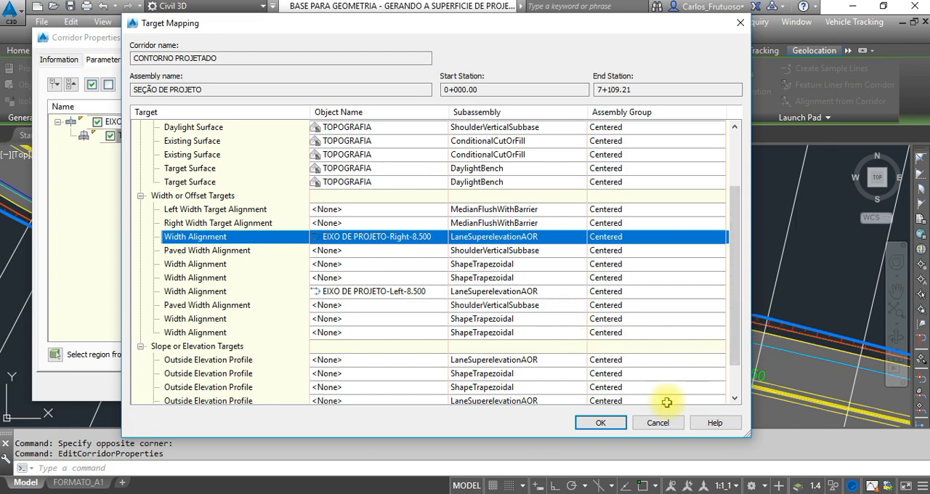
# Accept the target mapping and corridor properties, and rebuild the corridor with the new lane width targets.
pyautogui.click(599, 425)
pyautogui.click(536, 388)
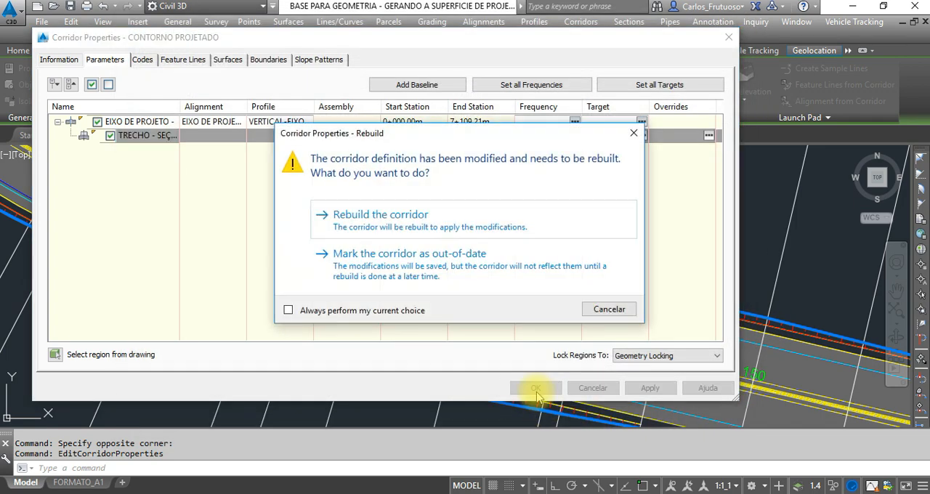
pyautogui.click(400, 216)
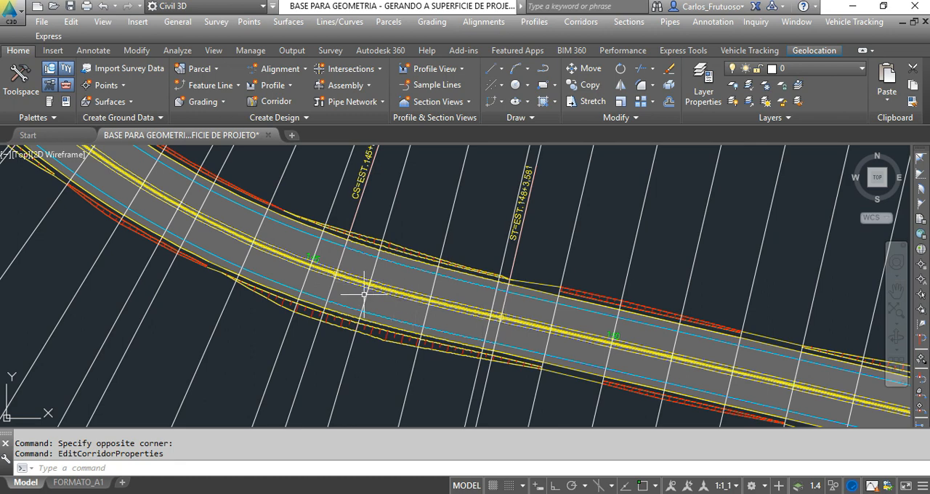
# Inspect the rebuilt corridor's lane edges on the curve around station 145.
pyautogui.scroll(-2, 363, 294)
pyautogui.scroll(1, 361, 276)
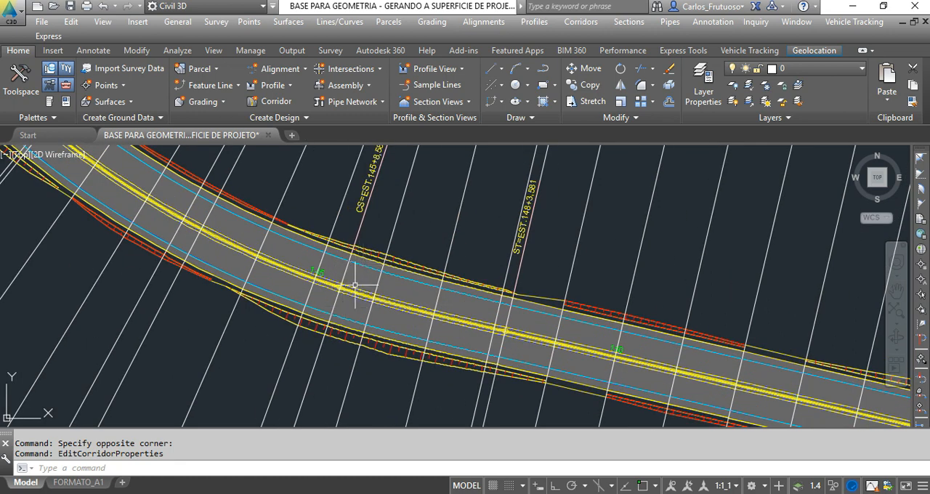
pyautogui.scroll(1, 317, 272)
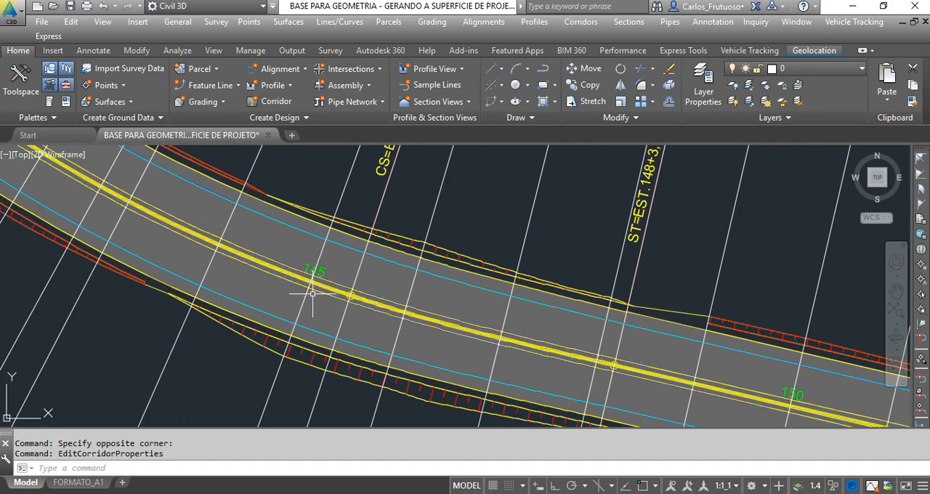
# Find the section view for station 145+0.00 among the cross sections and examine its lanes on both sides of the axis.
pyautogui.scroll(-8, 316, 258)
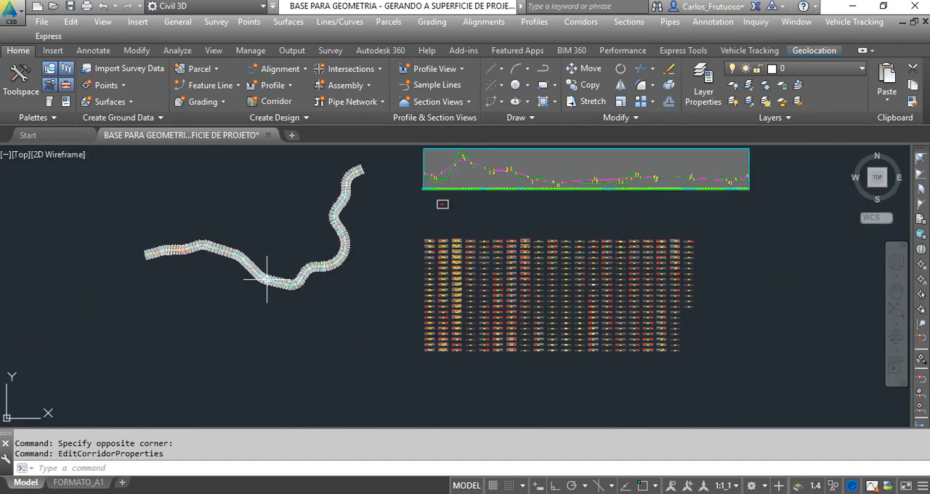
pyautogui.scroll(8, 374, 280)
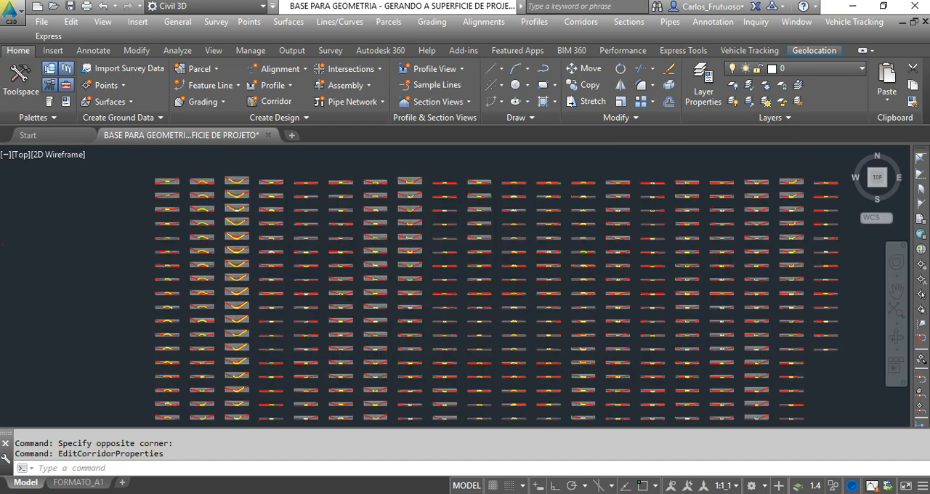
pyautogui.scroll(5, 397, 247)
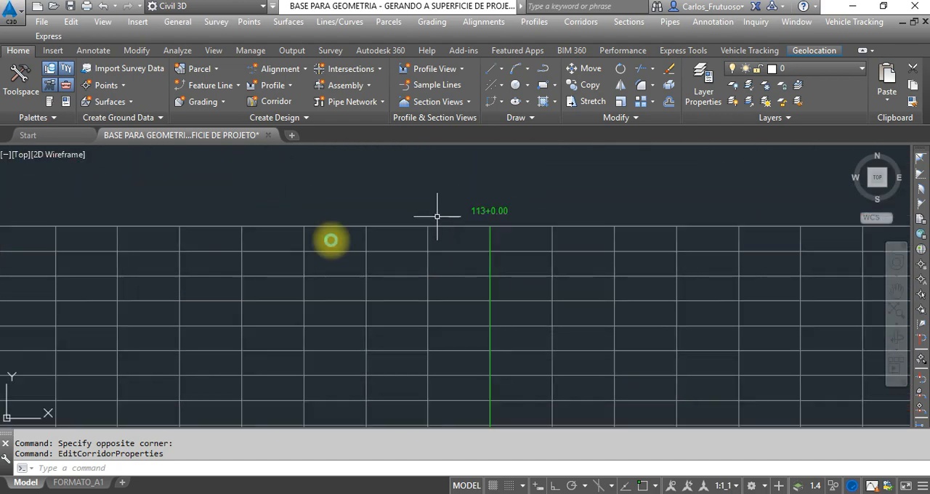
pyautogui.scroll(-4, 614, 258)
pyautogui.moveTo(604, 265); pyautogui.dragTo(33, 293, button='middle')
pyautogui.moveTo(500, 315); pyautogui.dragTo(45, 296, button='middle')
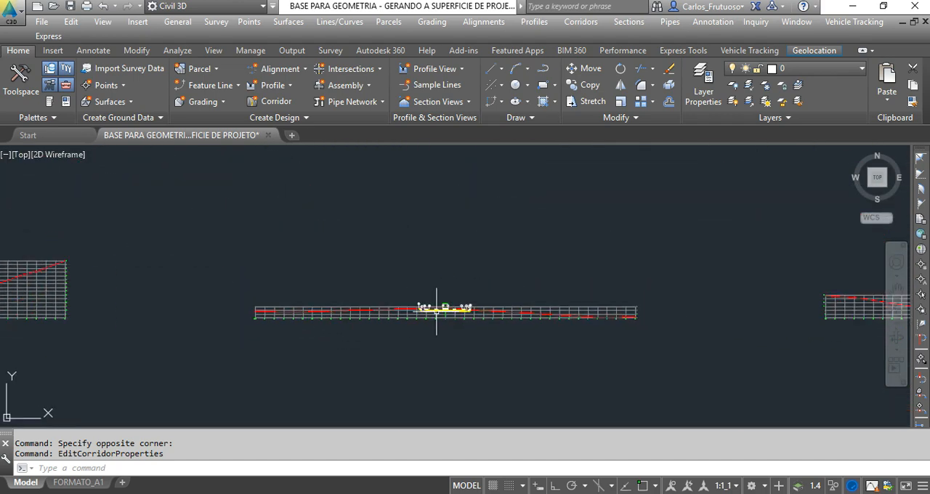
pyautogui.scroll(8, 439, 310)
pyautogui.scroll(-10, 442, 306)
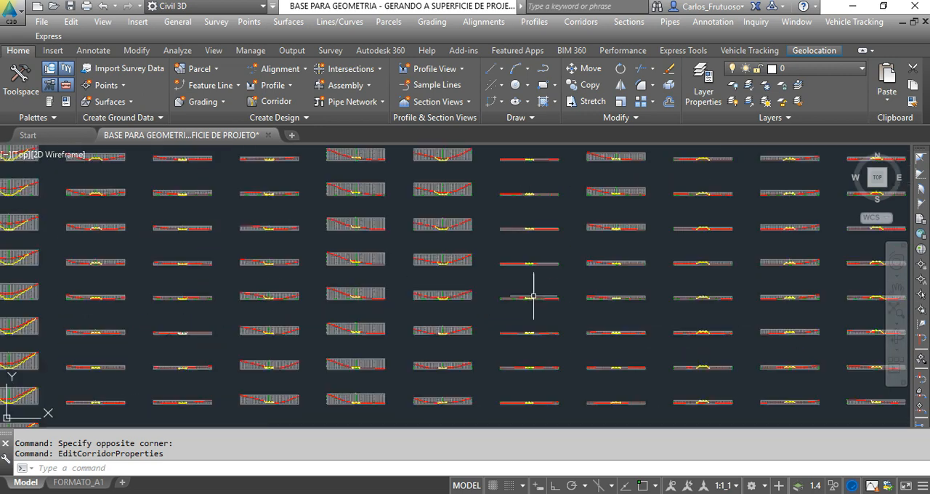
pyautogui.scroll(10, 530, 170)
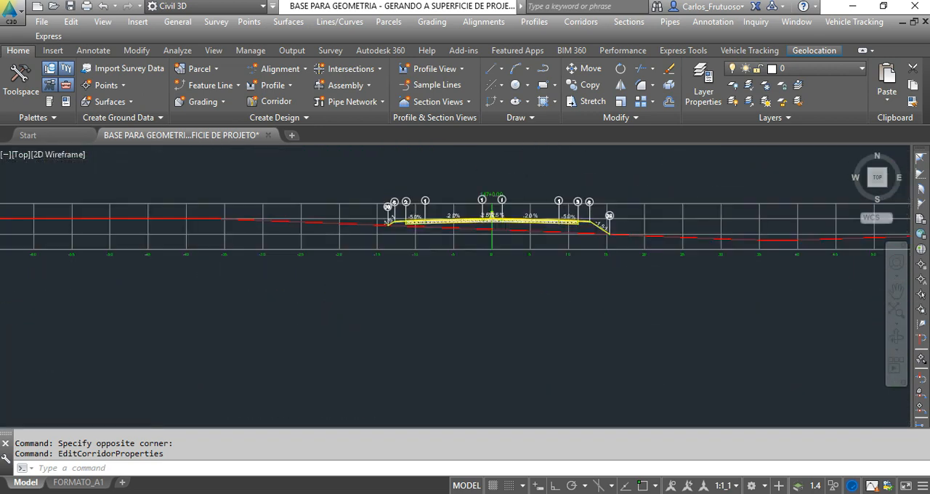
pyautogui.scroll(-10, 496, 344)
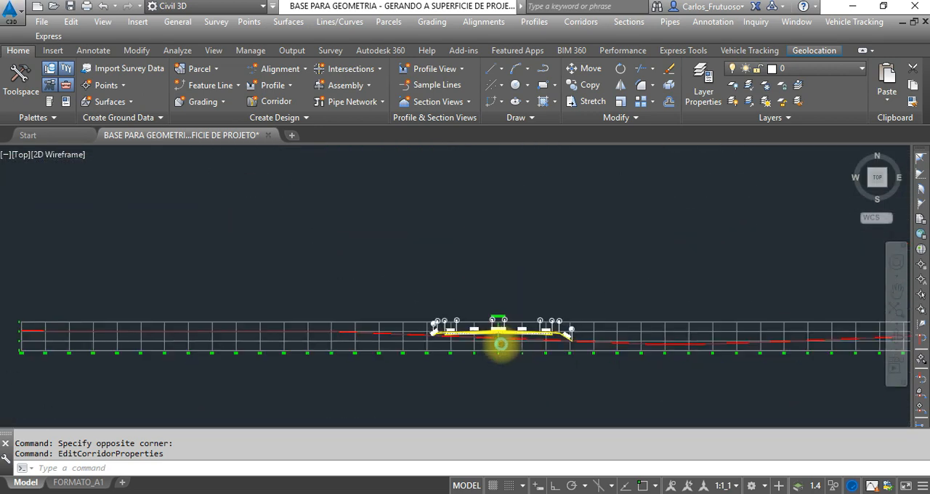
pyautogui.scroll(10, 498, 197)
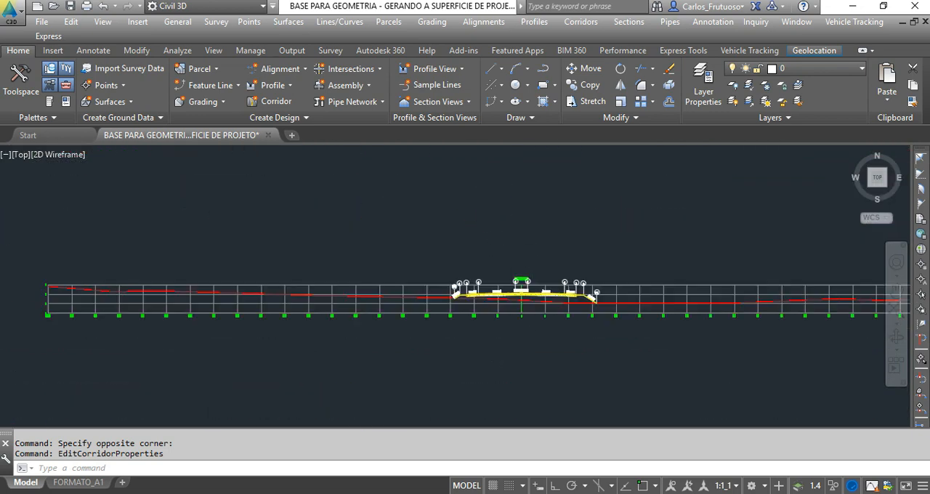
pyautogui.scroll(-10, 508, 276)
pyautogui.moveTo(492, 254); pyautogui.dragTo(492, 320, button='middle')
pyautogui.scroll(7, 472, 254)
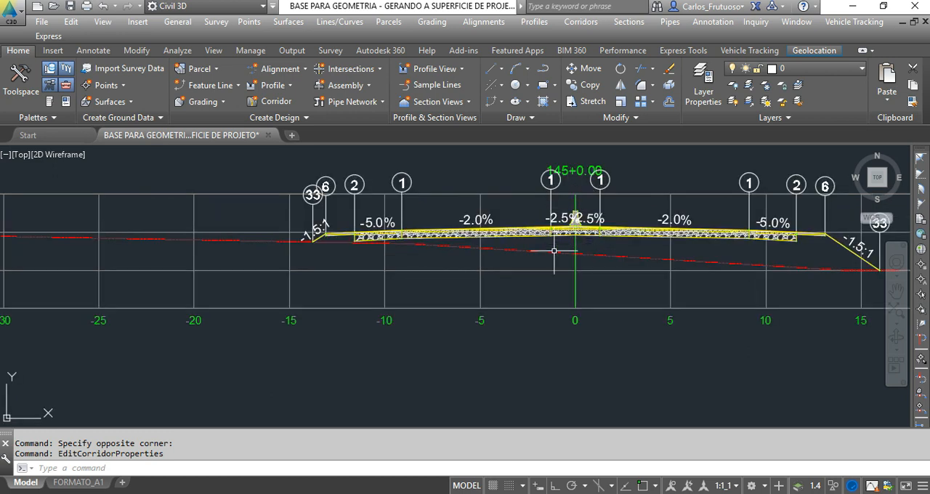
pyautogui.scroll(2, 512, 215)
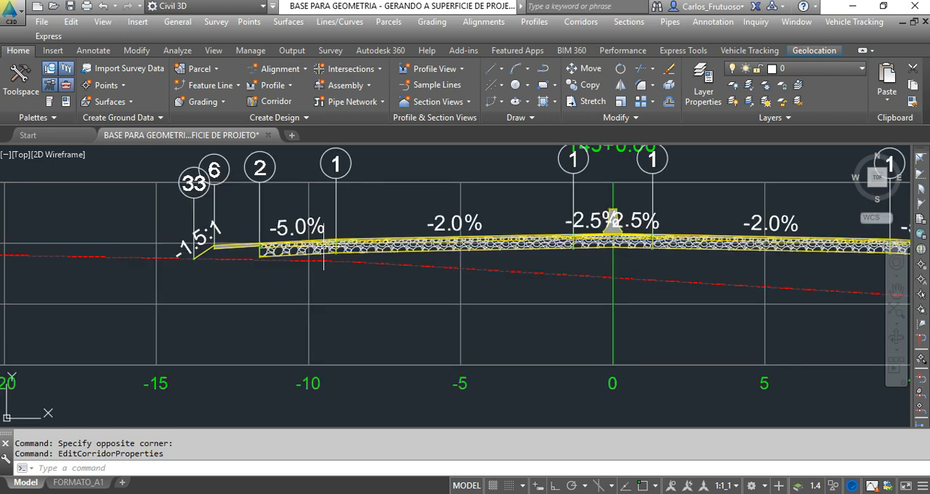
# Add a linear dimension across the left lane's top surface in the 145+0.00 section view, placing it above the section.
pyautogui.scroll(-2, 490, 255)
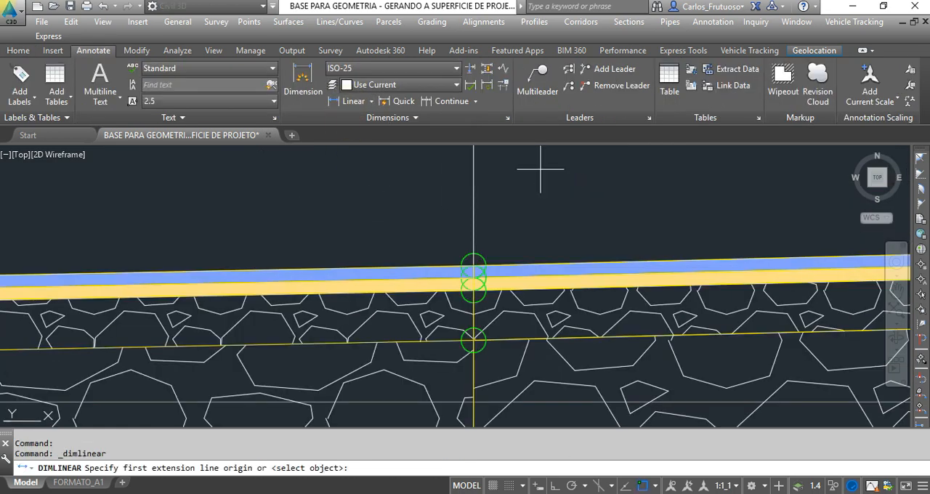
pyautogui.scroll(3, 664, 208)
pyautogui.scroll(-2, 594, 217)
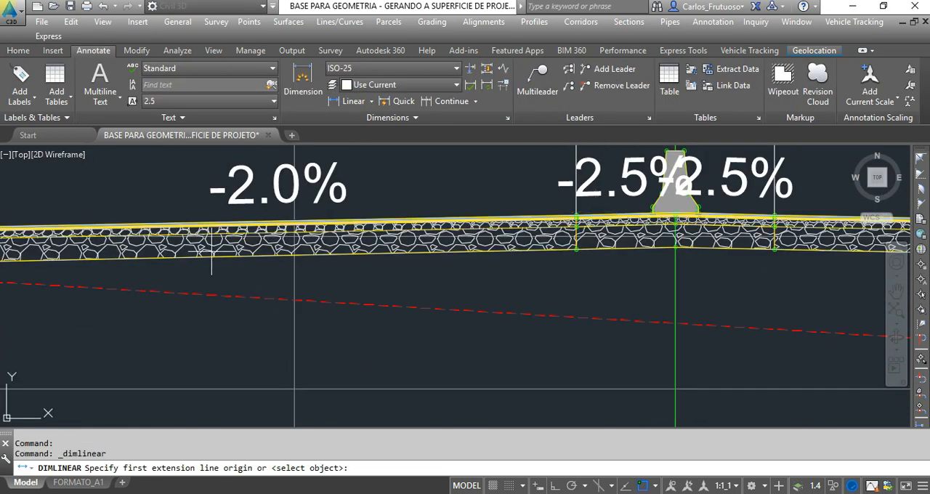
pyautogui.moveTo(212, 251); pyautogui.dragTo(478, 332, button='middle')
pyautogui.scroll(4, 245, 302)
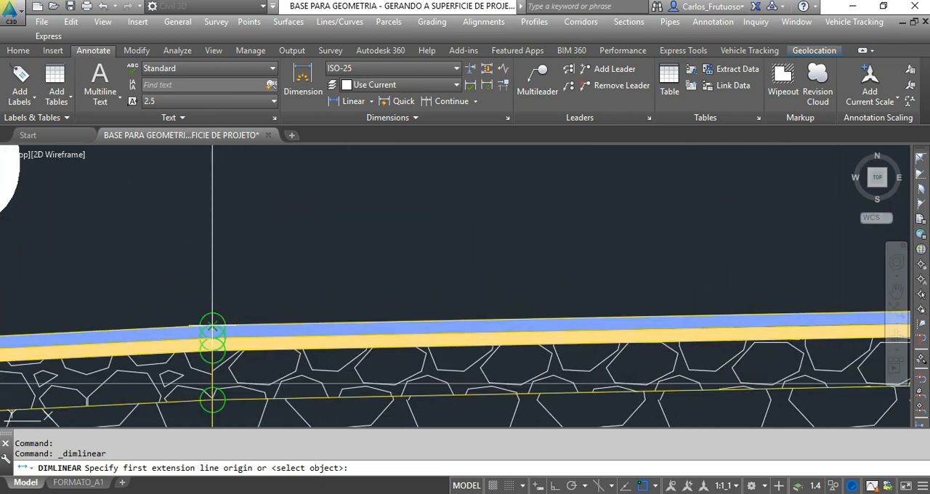
pyautogui.click(212, 326)
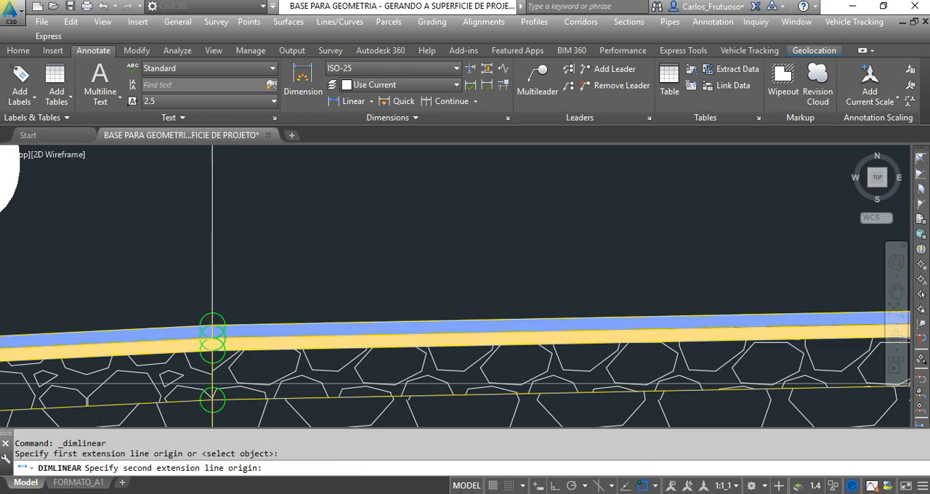
pyautogui.scroll(-4, 190, 300)
pyautogui.moveTo(697, 297); pyautogui.dragTo(133, 308, button='middle')
pyautogui.moveTo(771, 301); pyautogui.dragTo(279, 324, button='middle')
pyautogui.scroll(6, 638, 303)
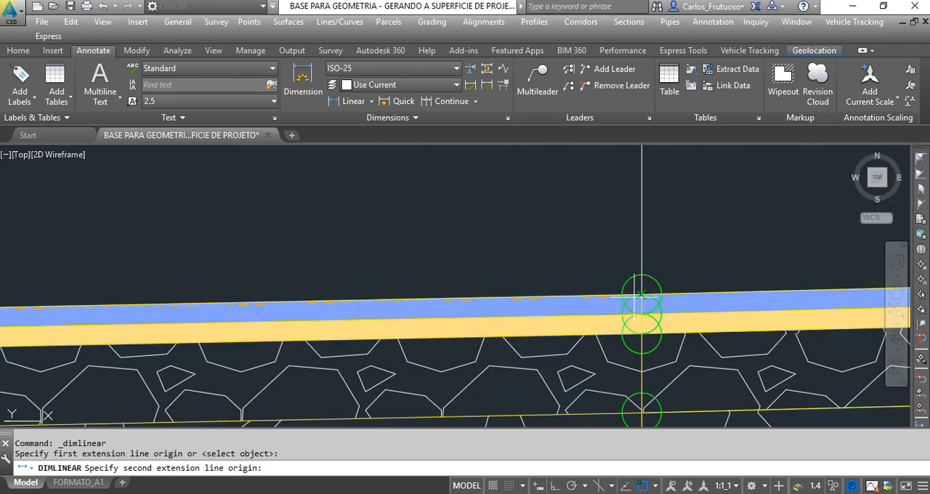
pyautogui.click(641, 298)
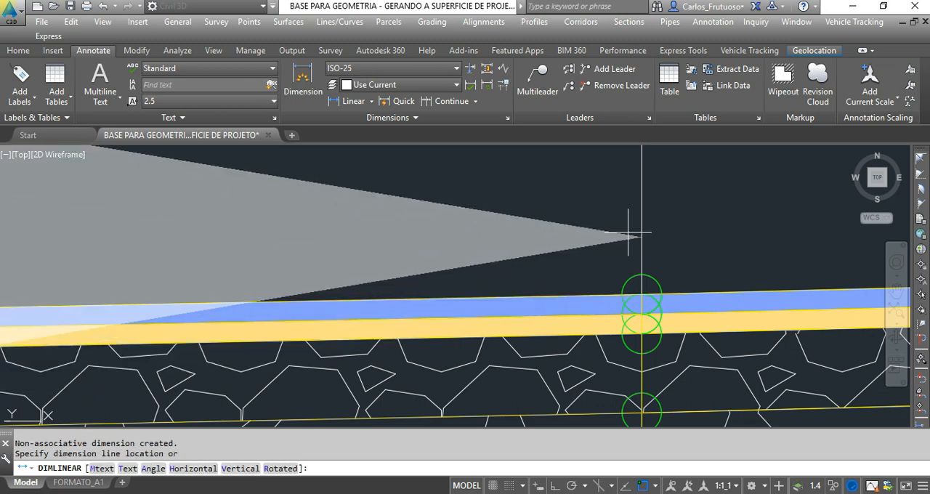
pyautogui.scroll(-6, 639, 295)
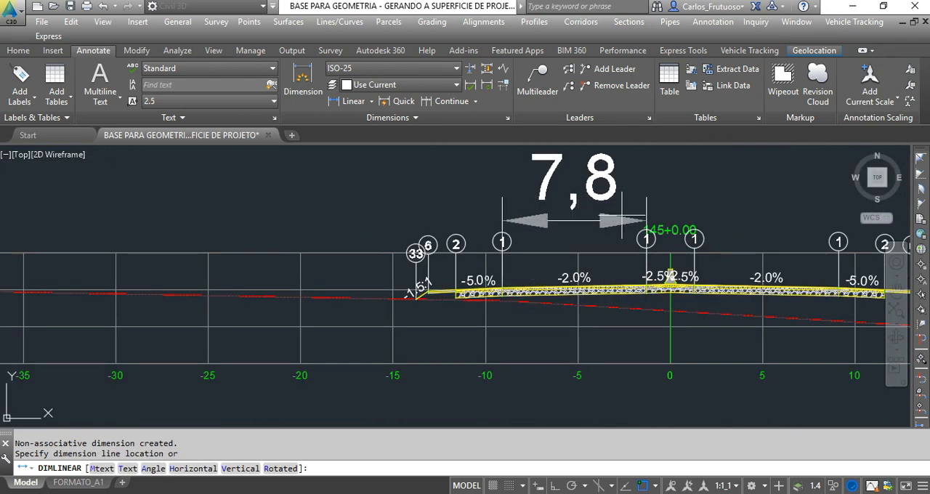
pyautogui.click(617, 205)
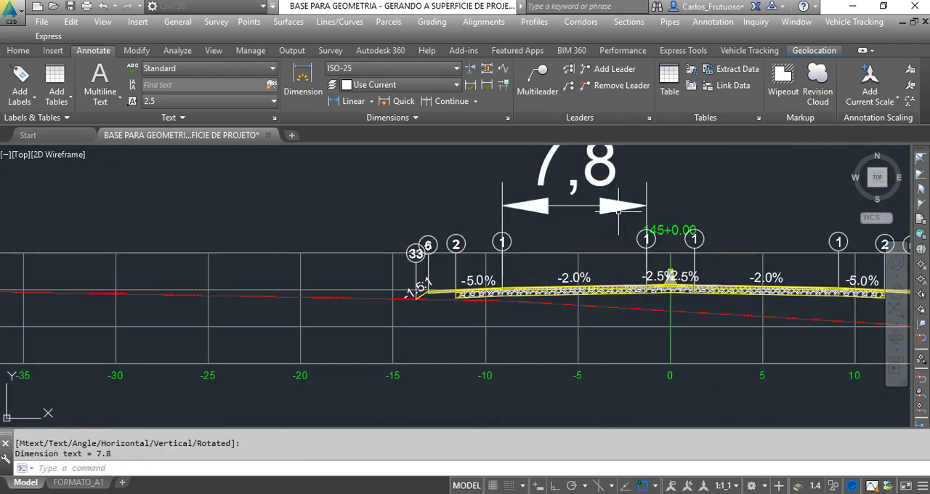
pyautogui.press('Escape')
# Delete the linear dimension above the left lane in the 145+0.00 section view.
pyautogui.moveTo(580, 219); pyautogui.dragTo(501, 268, button='middle')
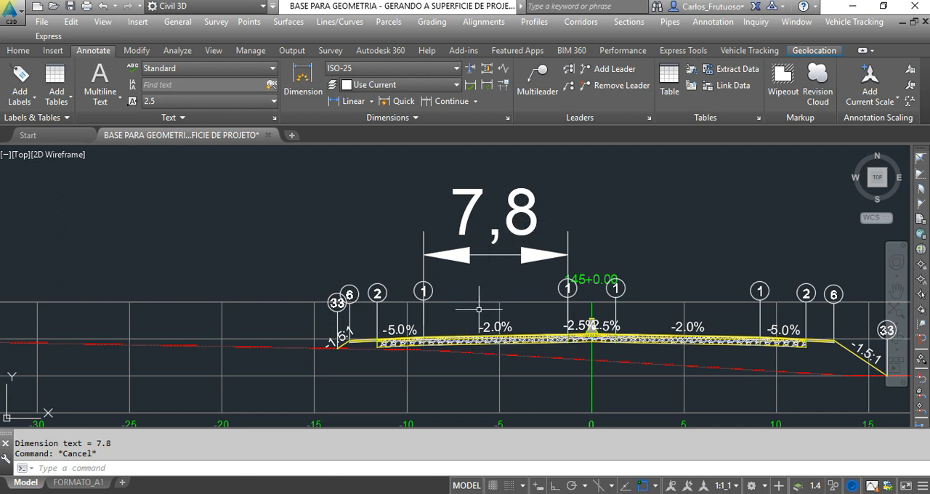
pyautogui.press('Escape')
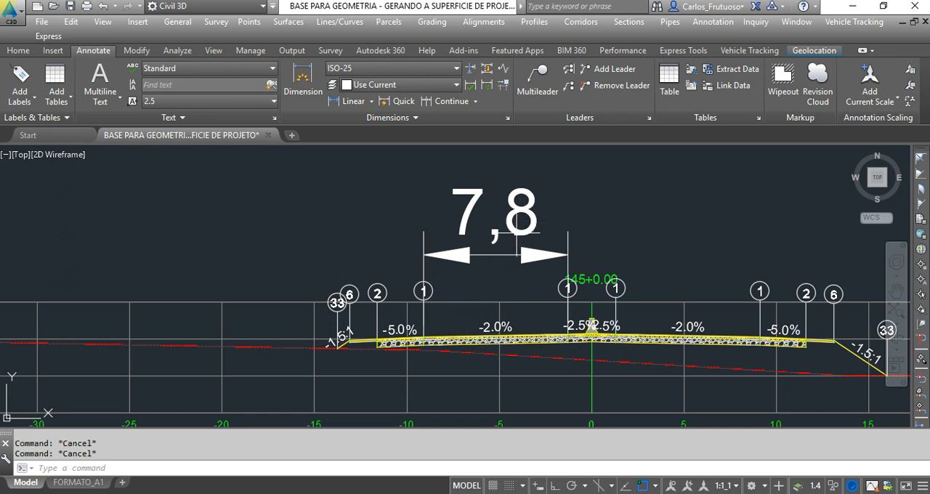
pyautogui.click(518, 231)
pyautogui.press('Delete')
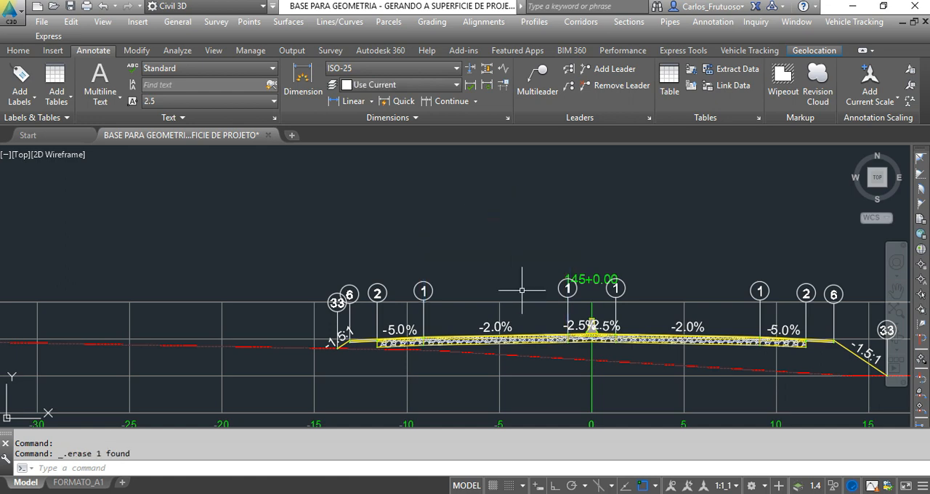
# Review the corridor in plan along EIXO DE PROJETO, checking its side slopes and sample lines near the western end.
pyautogui.scroll(-8, 522, 290)
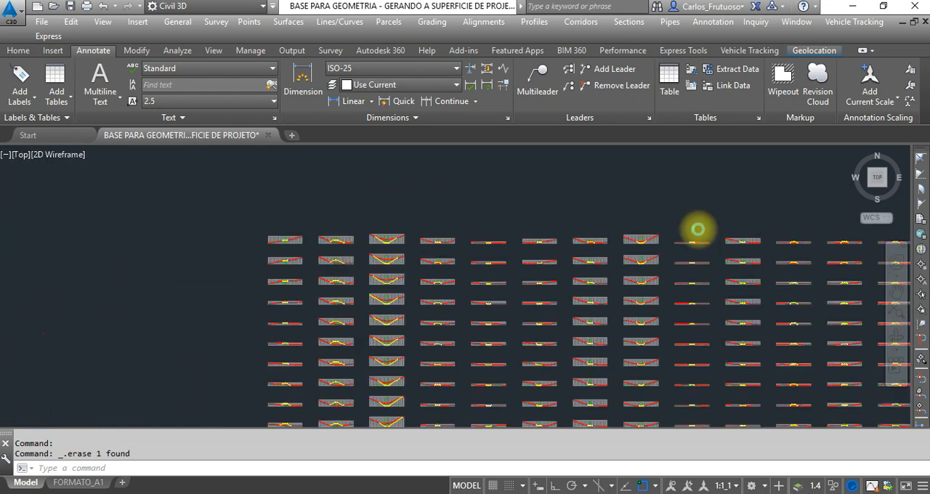
pyautogui.scroll(-4, 698, 229)
pyautogui.scroll(2, 458, 228)
pyautogui.moveTo(457, 228); pyautogui.dragTo(311, 284, button='middle')
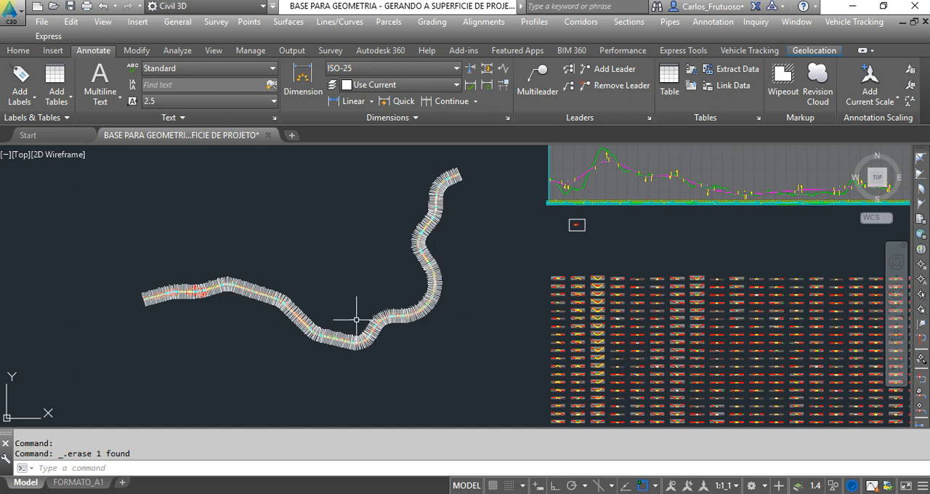
pyautogui.scroll(4, 178, 302)
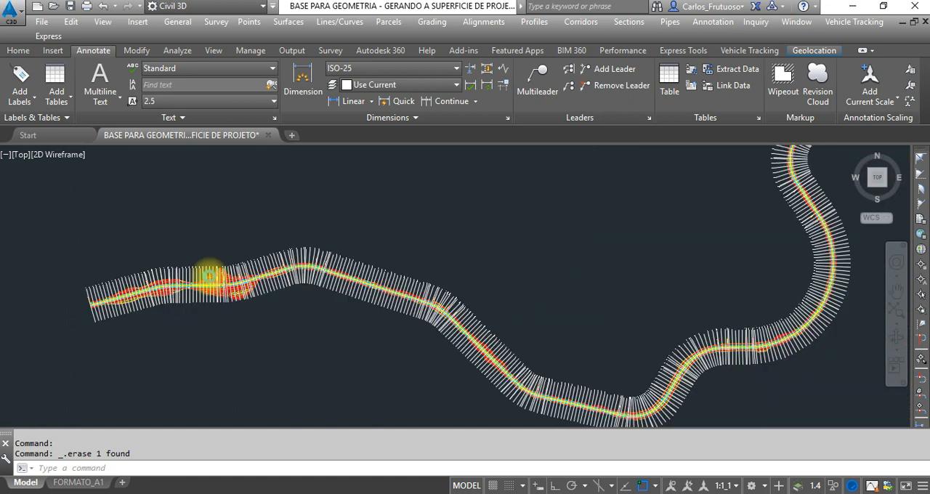
pyautogui.scroll(3, 208, 275)
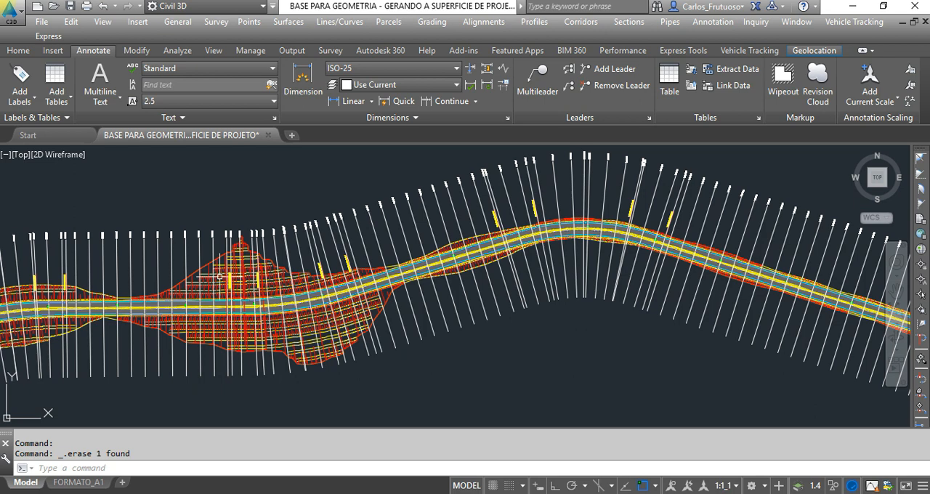
pyautogui.scroll(-2, 187, 280)
pyautogui.scroll(-3, 272, 219)
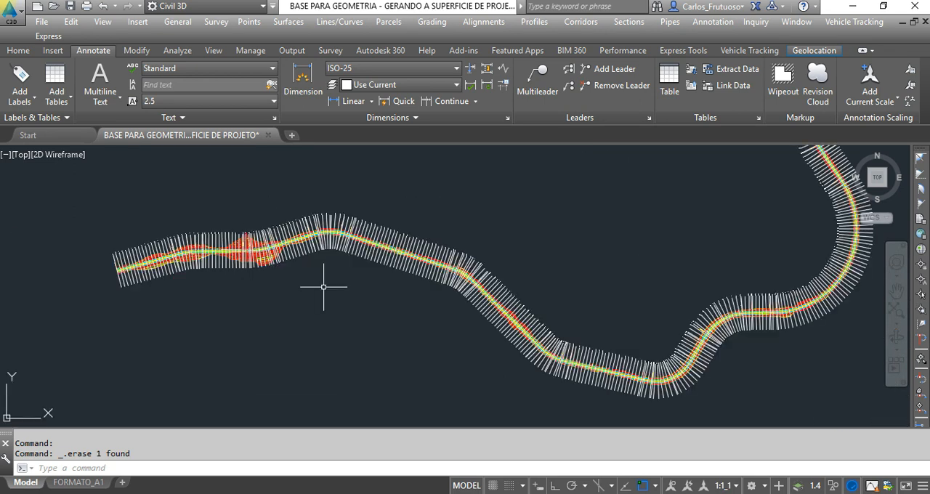
pyautogui.scroll(-1, 305, 354)
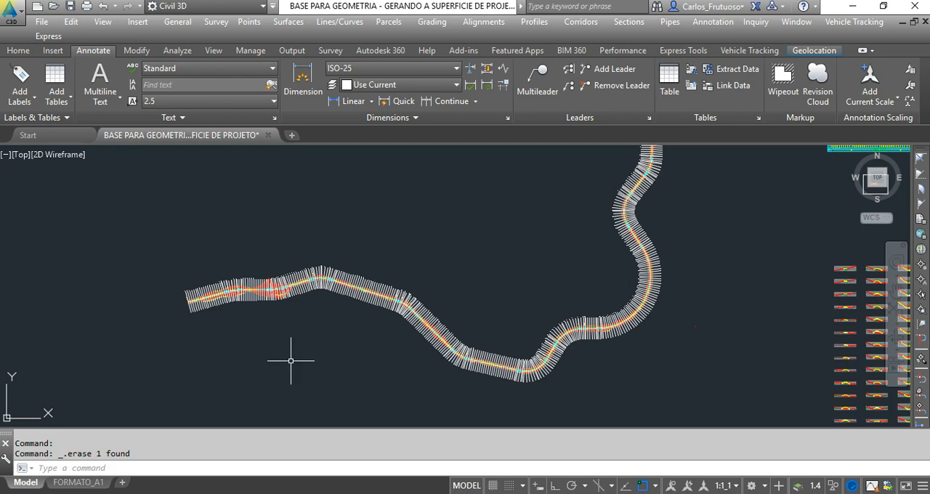
pyautogui.moveTo(294, 354)
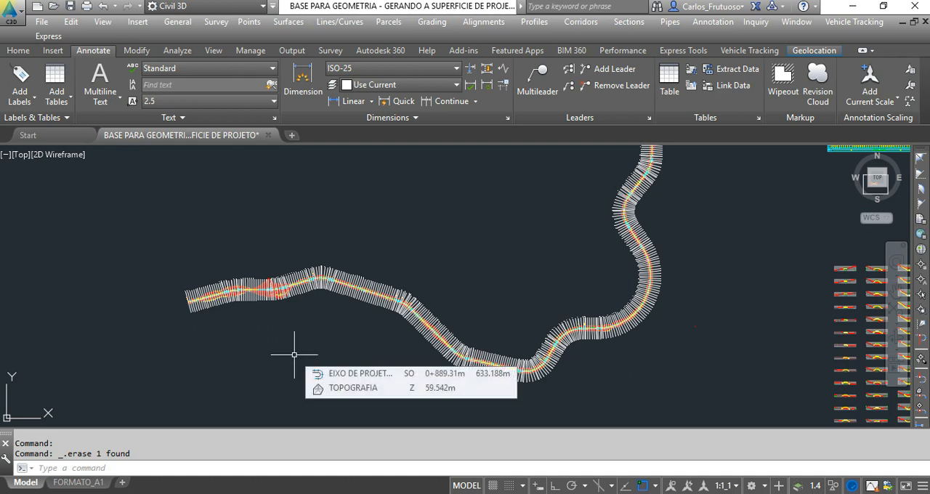